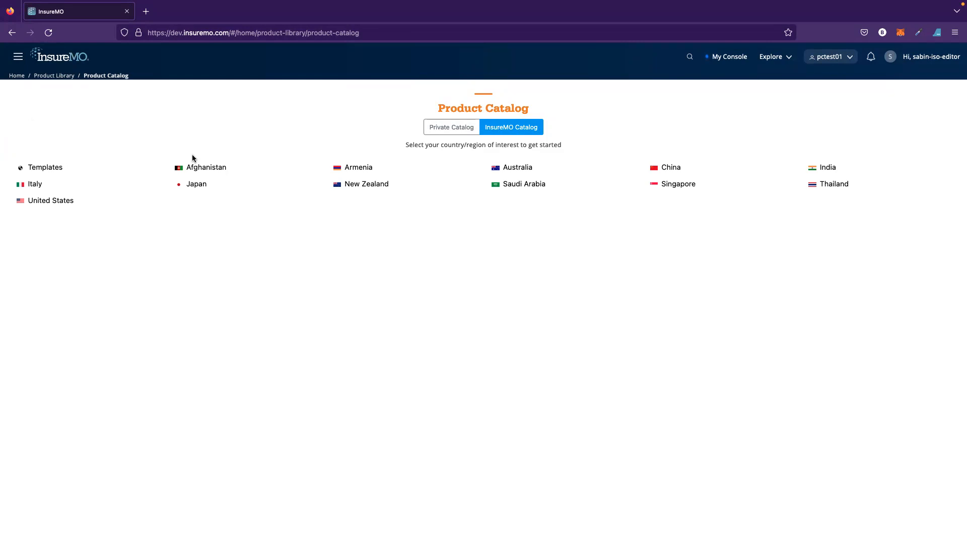
# - Open the multi layer insurance products of the private catalog and start creating a new product
pyautogui.click(451, 127)
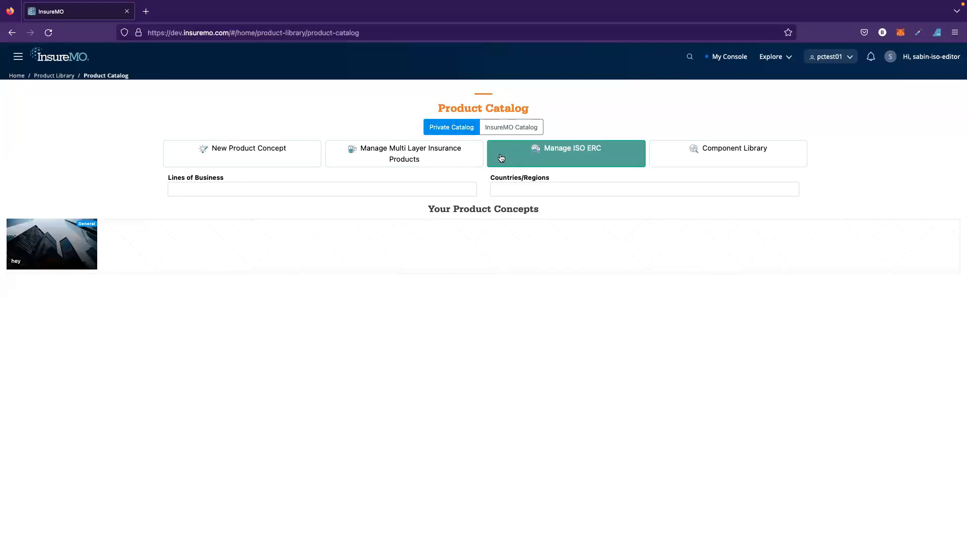
pyautogui.click(406, 167)
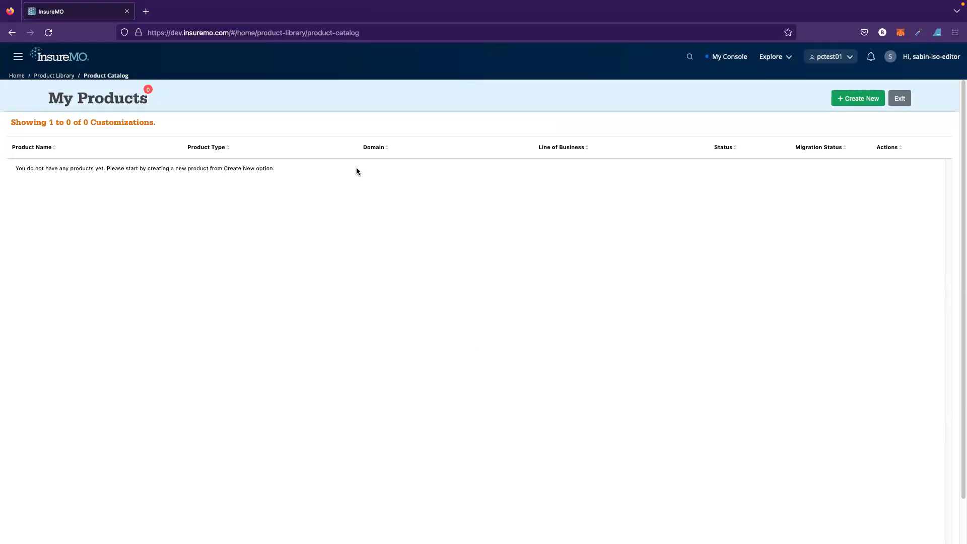
pyautogui.click(858, 98)
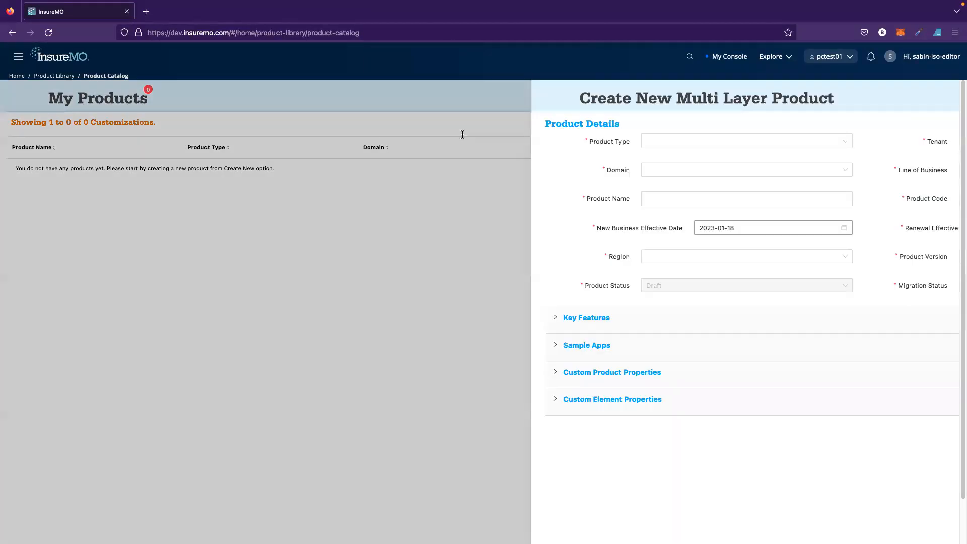
# - Set the new product's type to Monoline, its domain to General Insurance and its line of business to Accident
pyautogui.click(156, 142)
pyautogui.click(148, 159)
pyautogui.click(146, 174)
pyautogui.click(139, 189)
pyautogui.click(498, 174)
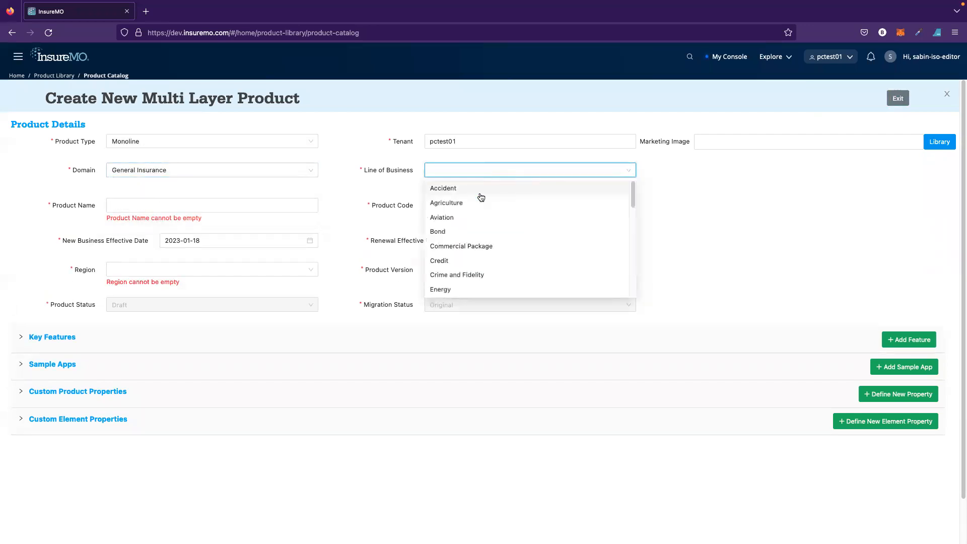
pyautogui.click(481, 196)
# - Name the product "new oprod", set its region to Australia and create it
pyautogui.click(181, 196)
pyautogui.write('new')
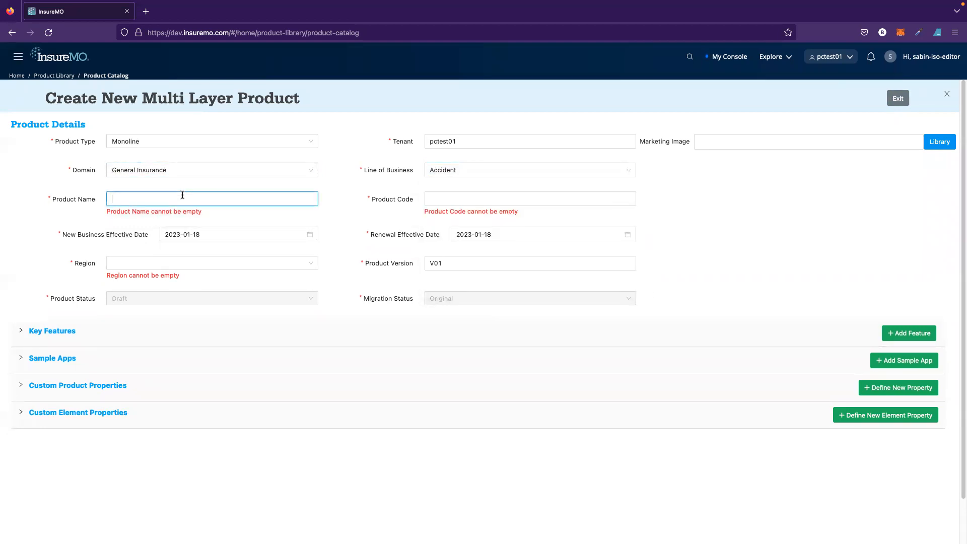
pyautogui.write(' oprod')
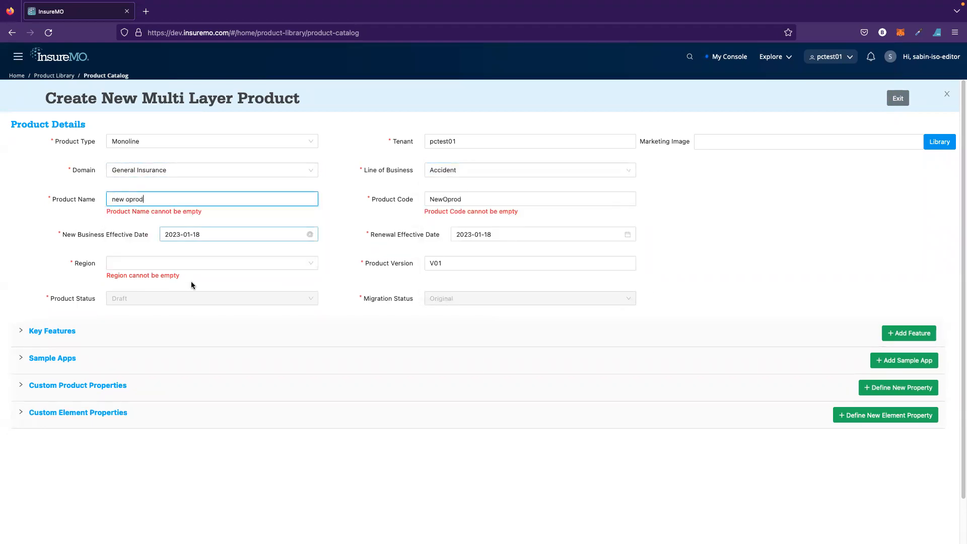
pyautogui.click(186, 264)
pyautogui.click(164, 316)
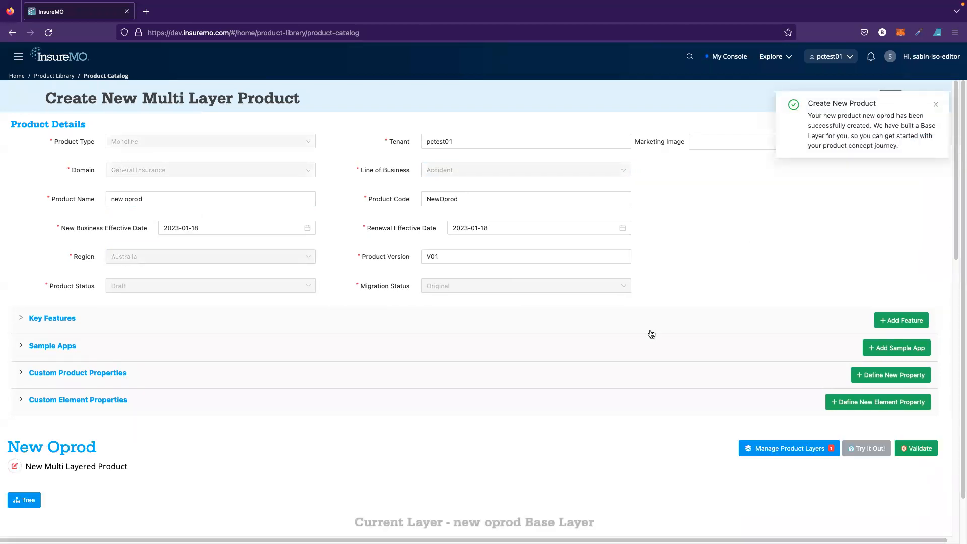
# - Start a new risk under the new oprod Base Layer with the name "vehicle risk" and the description "risk"
pyautogui.scroll(-8, 381, 401)
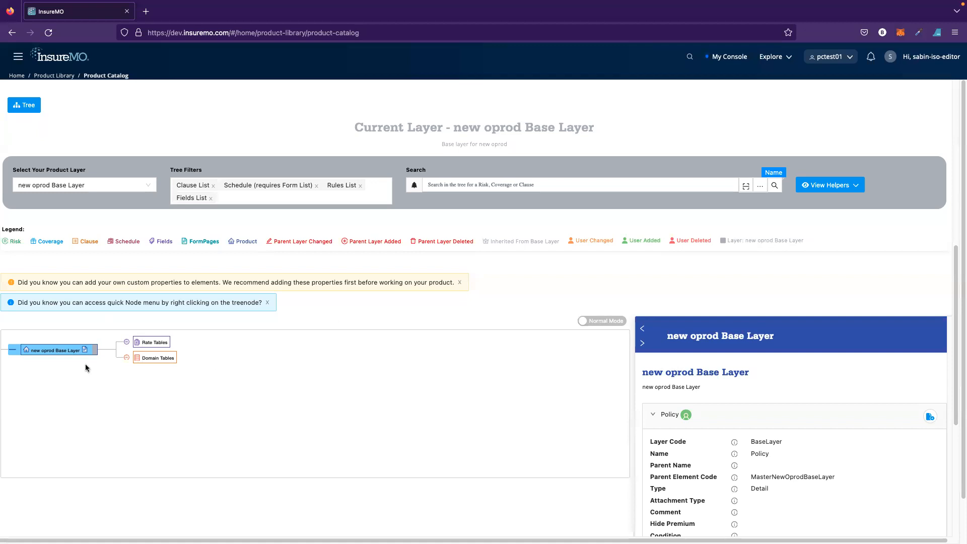
pyautogui.rightClick(69, 355)
pyautogui.moveTo(104, 363)
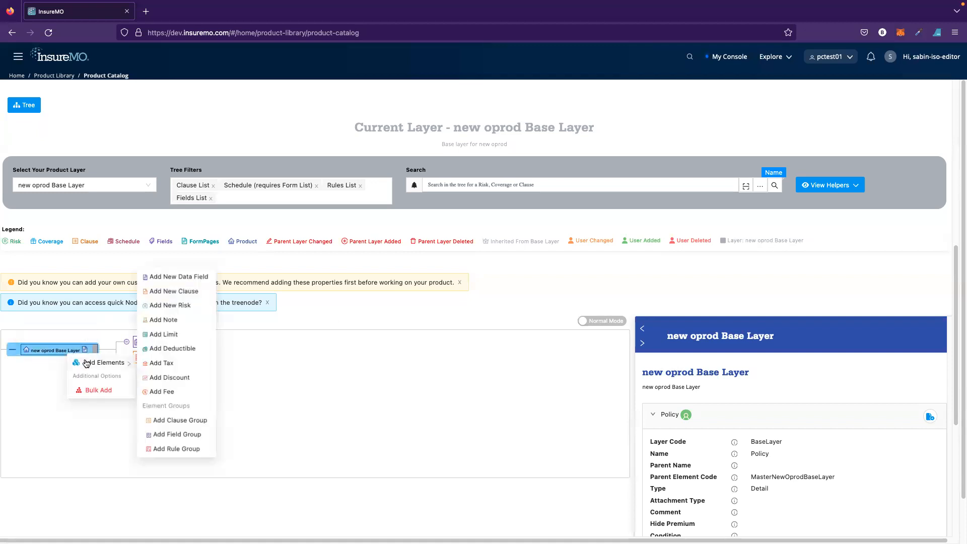
pyautogui.click(171, 307)
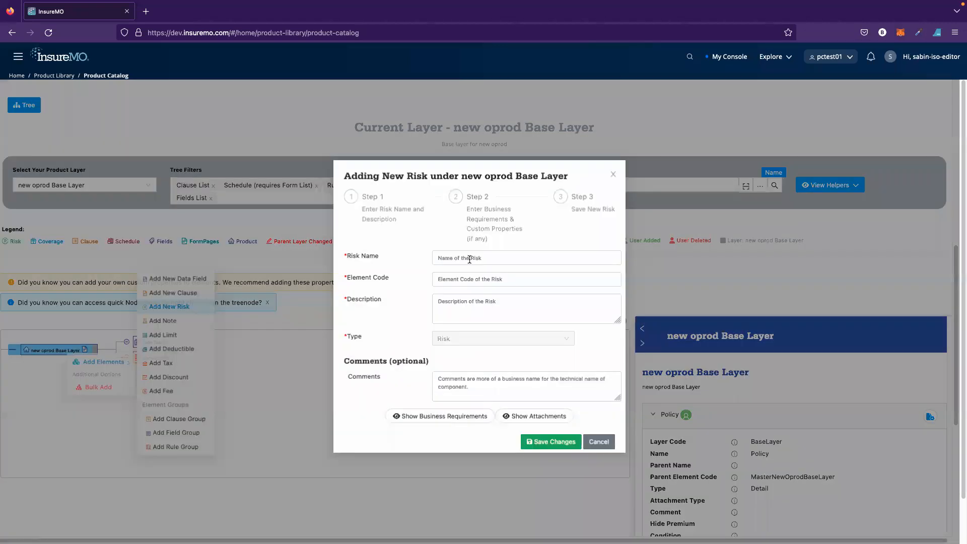
pyautogui.write('vehicle risk')
pyautogui.click(499, 307)
pyautogui.write('risk')
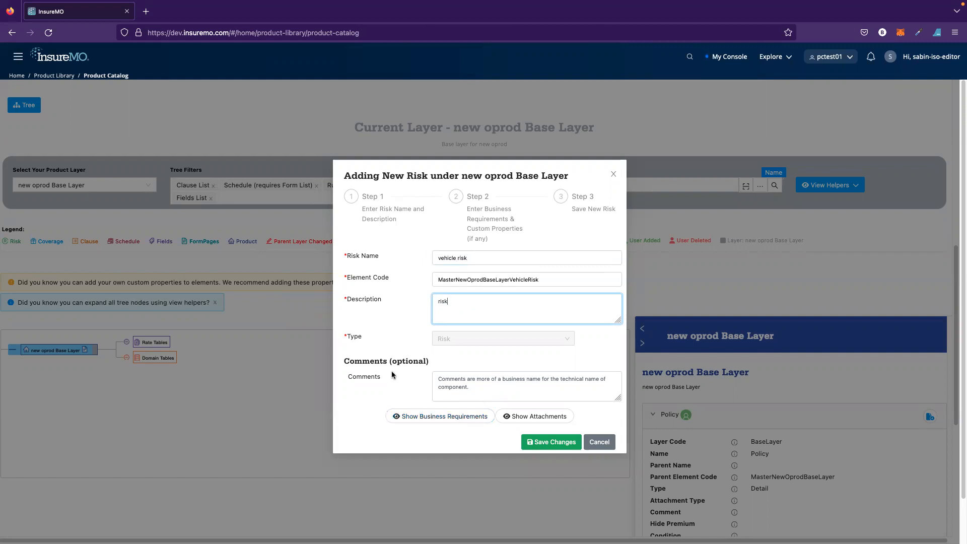
# - Examine the new risk's attachment form for a linked resource and its business requirements editor
pyautogui.click(535, 416)
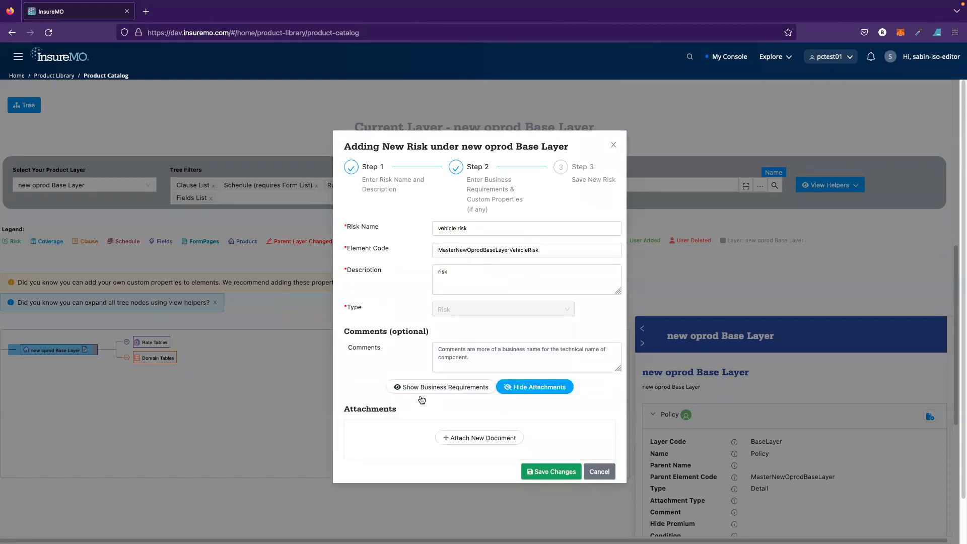
pyautogui.click(512, 440)
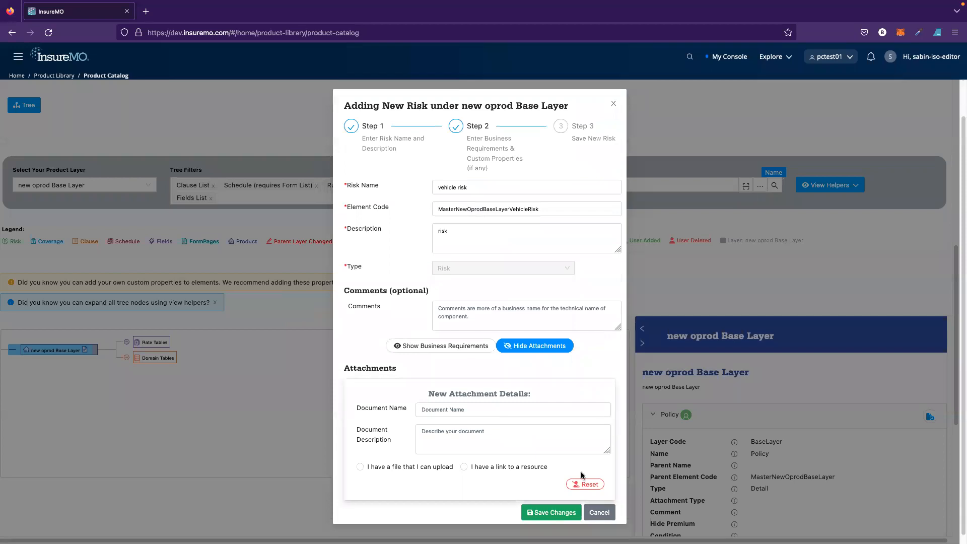
pyautogui.click(486, 468)
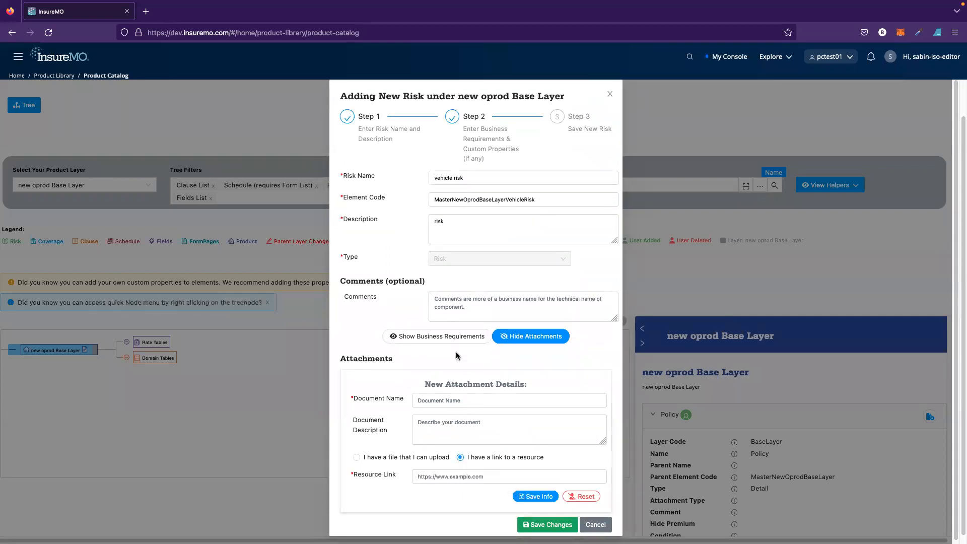
pyautogui.click(408, 336)
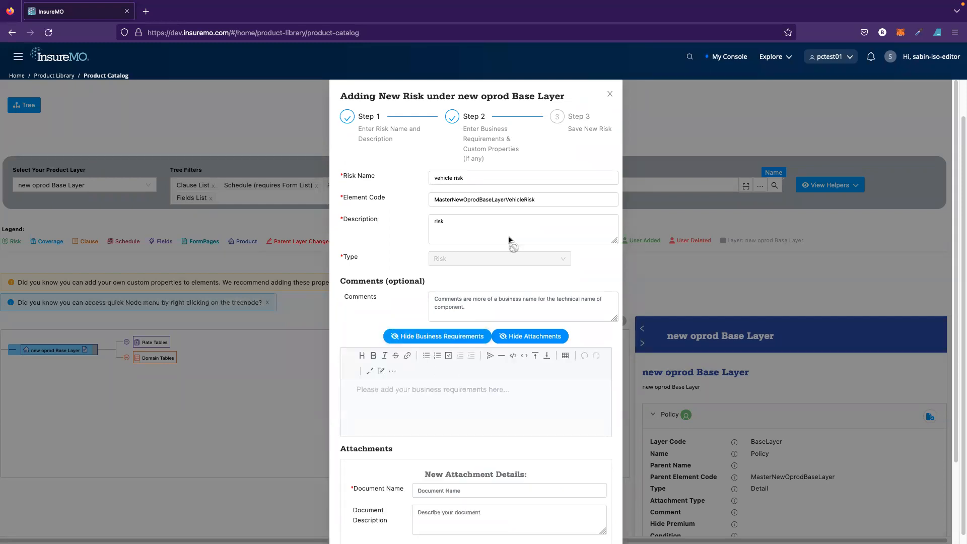
pyautogui.scroll(-3, 510, 241)
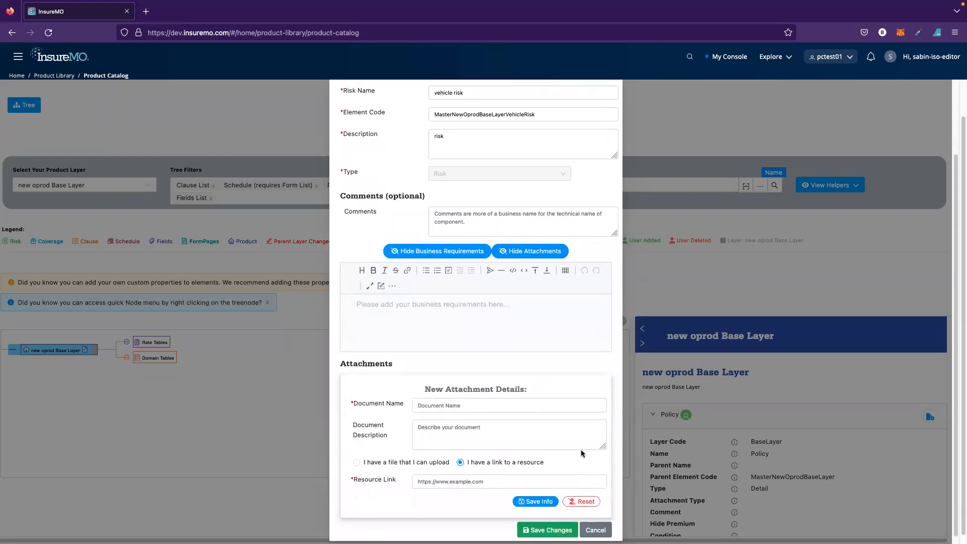
pyautogui.scroll(1, 509, 403)
pyautogui.scroll(2, 495, 420)
pyautogui.scroll(-3, 495, 420)
# - Save the vehicle risk and close its dialog
pyautogui.click(565, 524)
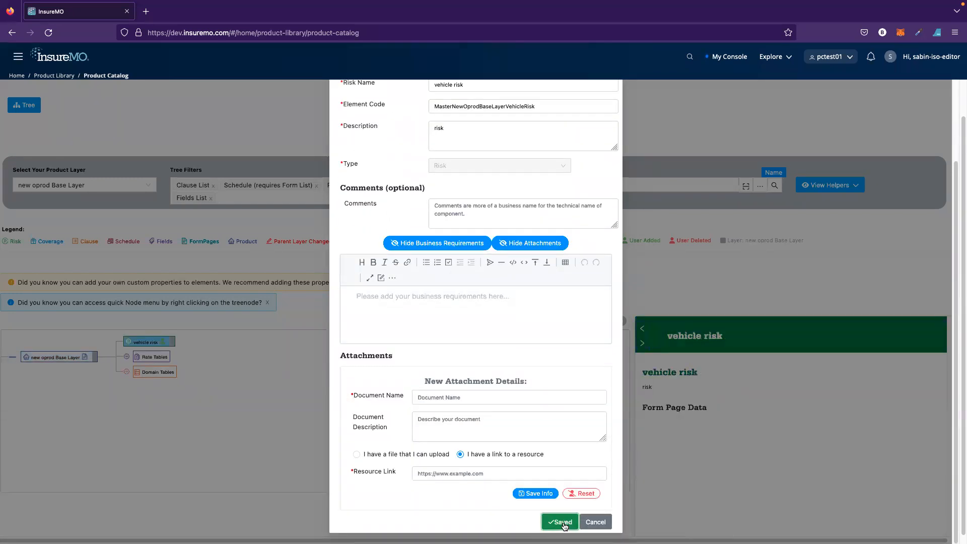
pyautogui.click(597, 522)
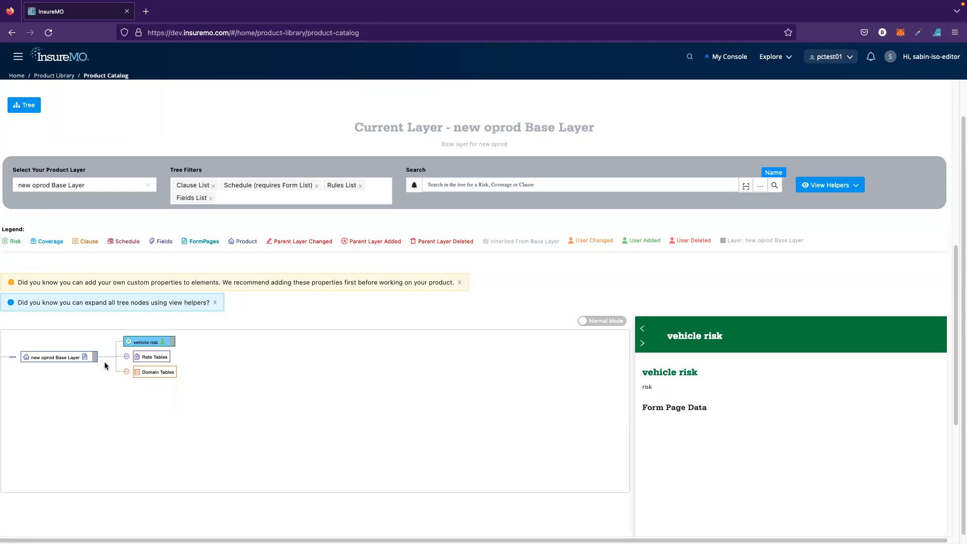
# - Add a note named "coverage" under the vehicle risk, save it and close its dialog
pyautogui.rightClick(134, 343)
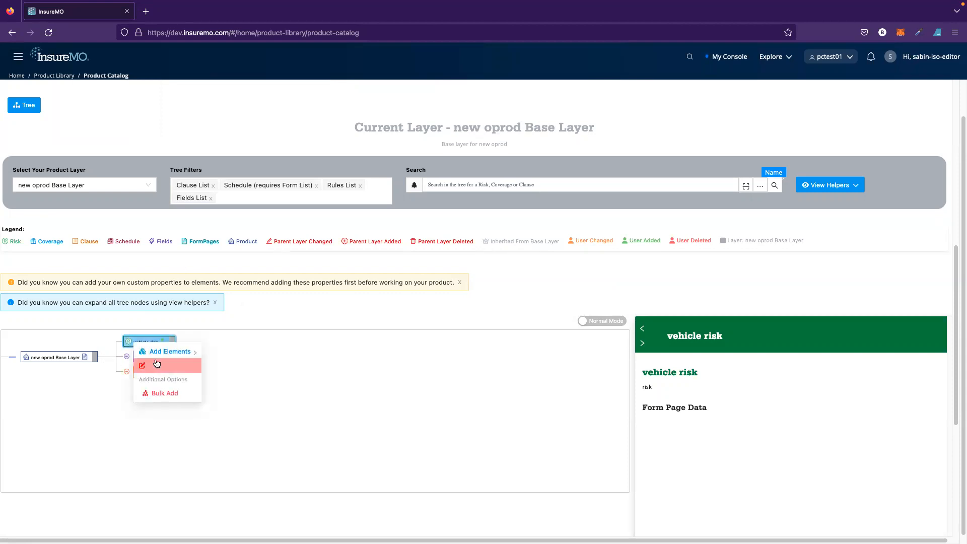
pyautogui.moveTo(161, 356)
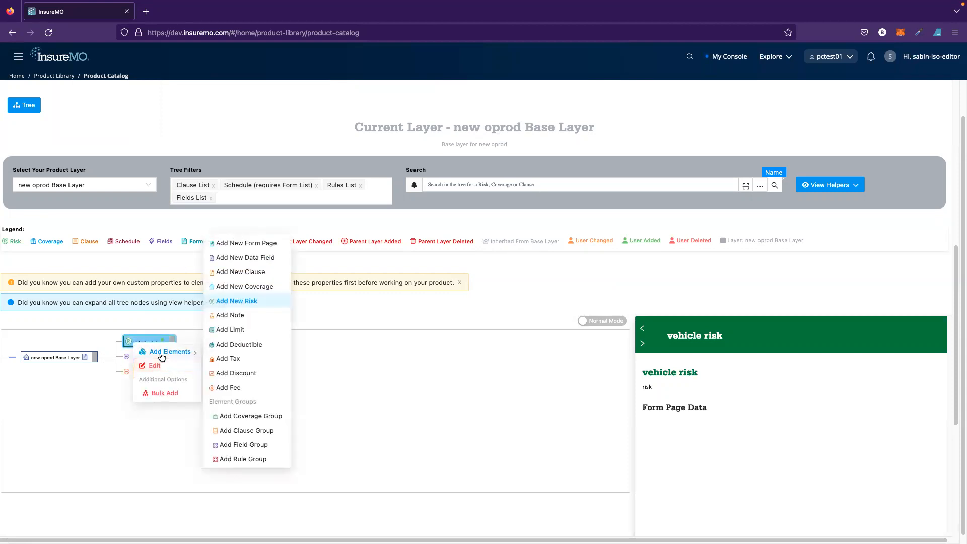
pyautogui.click(242, 316)
pyautogui.click(487, 267)
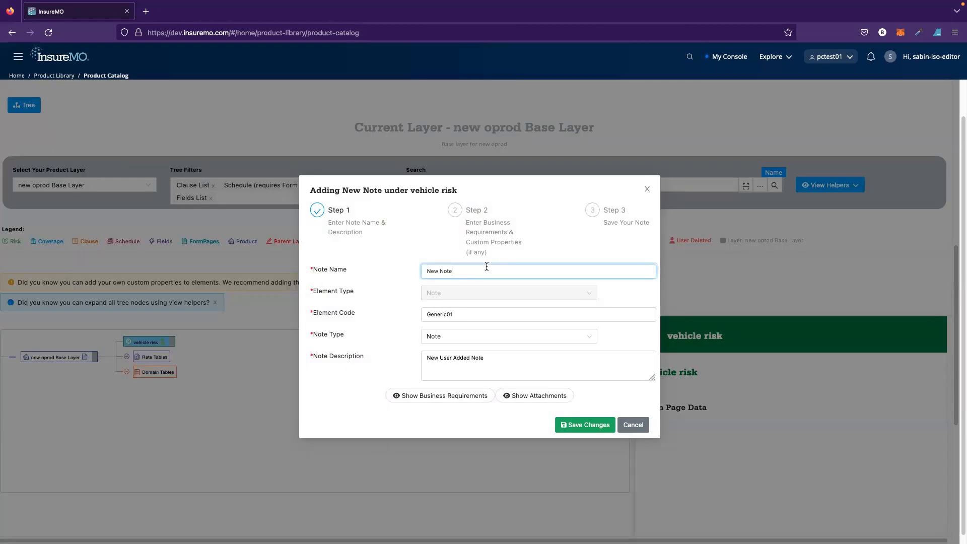
pyautogui.tripleClick(487, 267)
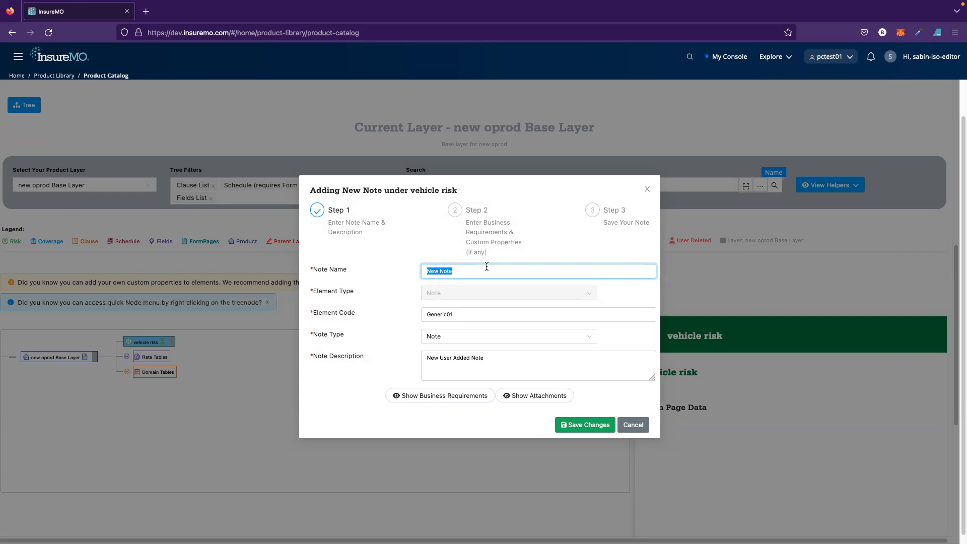
pyautogui.write('coverage')
pyautogui.click(382, 325)
pyautogui.click(573, 426)
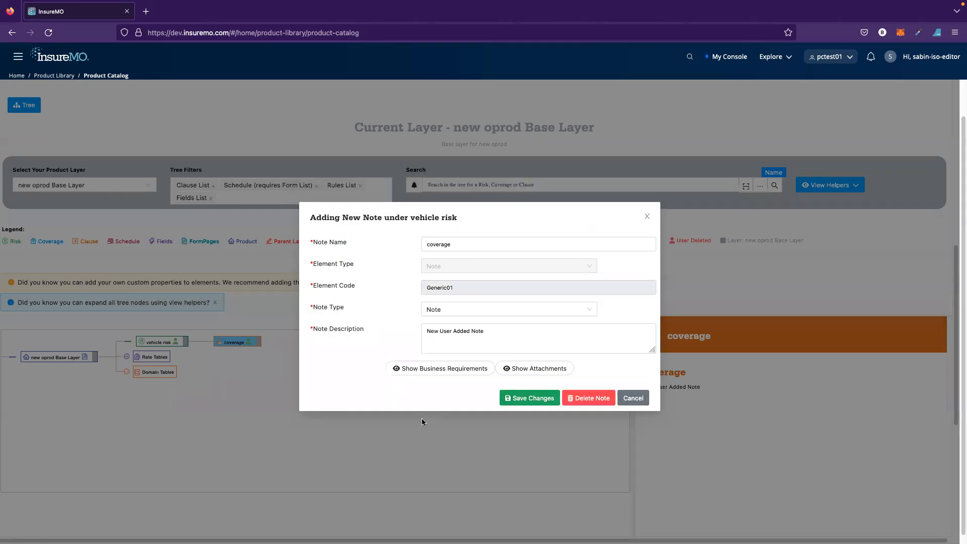
pyautogui.click(634, 398)
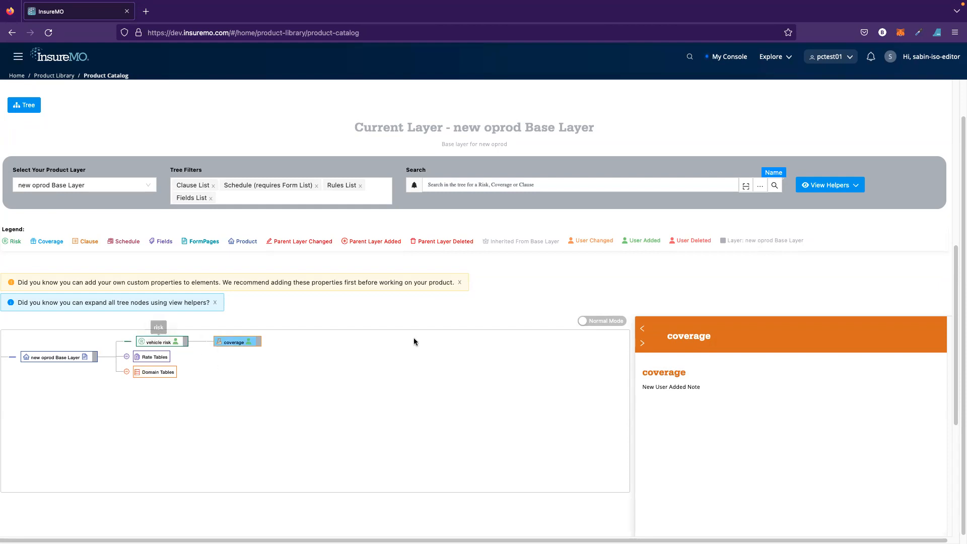
# - Open bulk adding of elements for the vehicle risk and choose not to import from a pre-filled file
pyautogui.click(151, 342)
pyautogui.rightClick(151, 344)
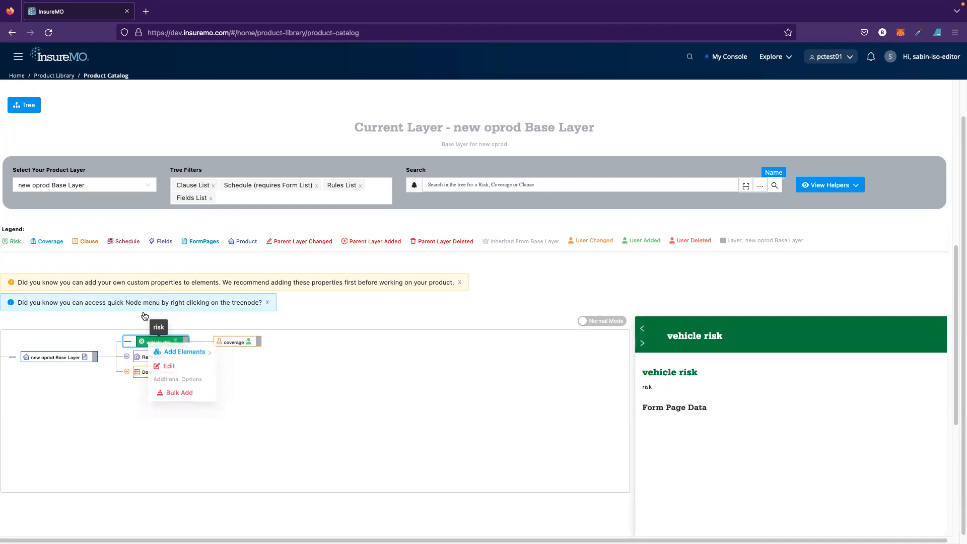
pyautogui.click(195, 395)
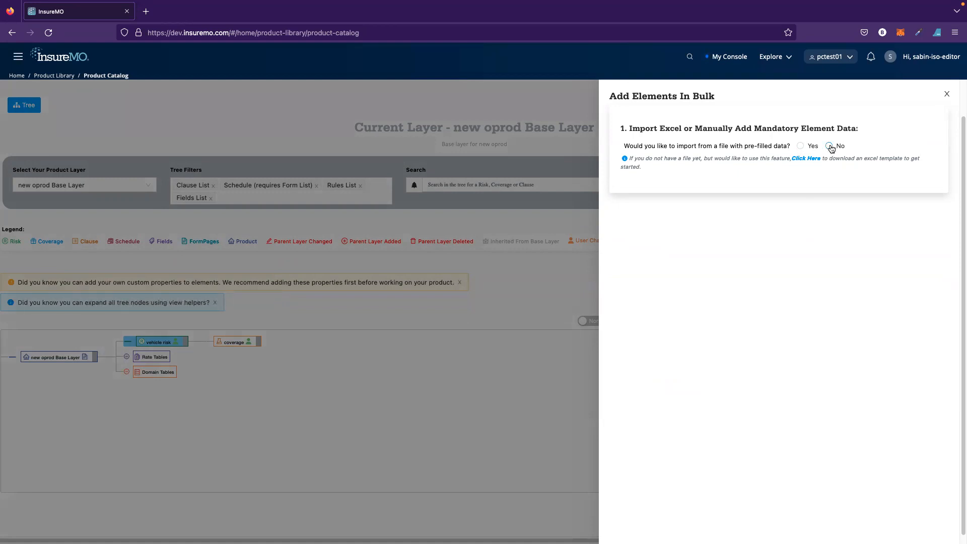
pyautogui.click(830, 146)
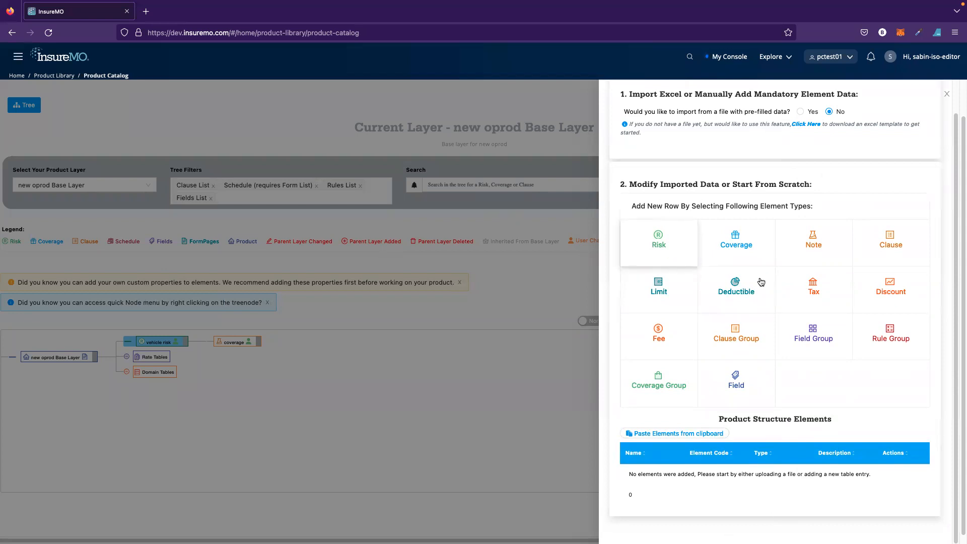
# - Add an empty coverage row to the product structure elements and delete it again
pyautogui.click(733, 242)
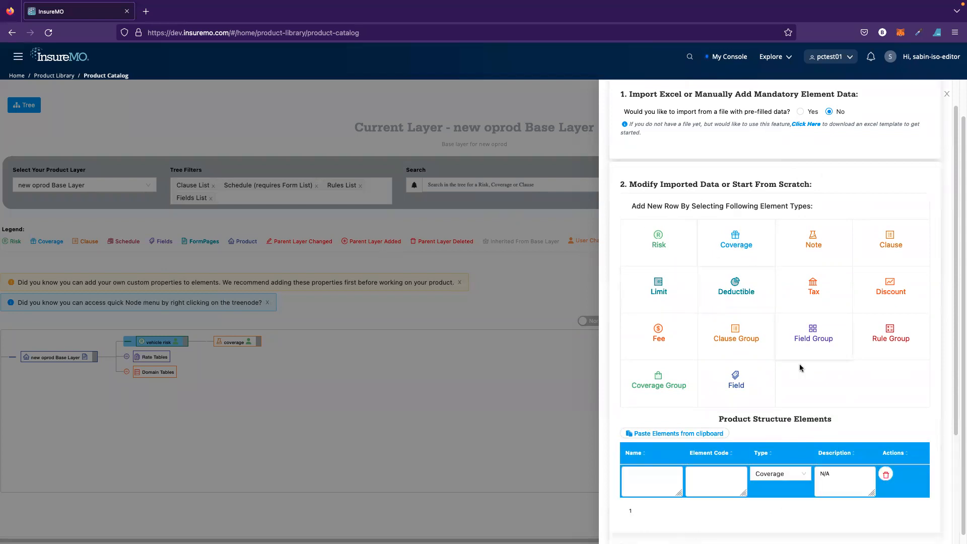
pyautogui.scroll(-2, 760, 417)
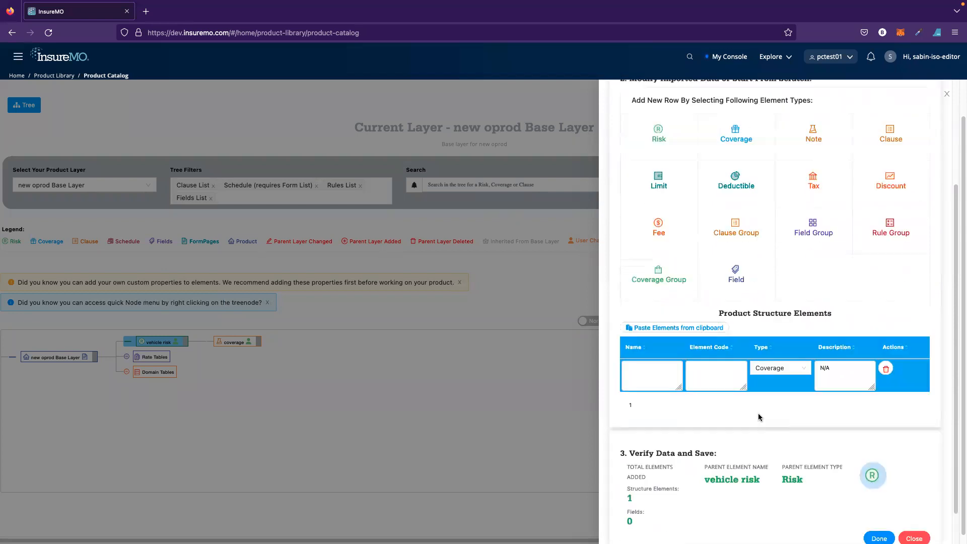
pyautogui.click(887, 369)
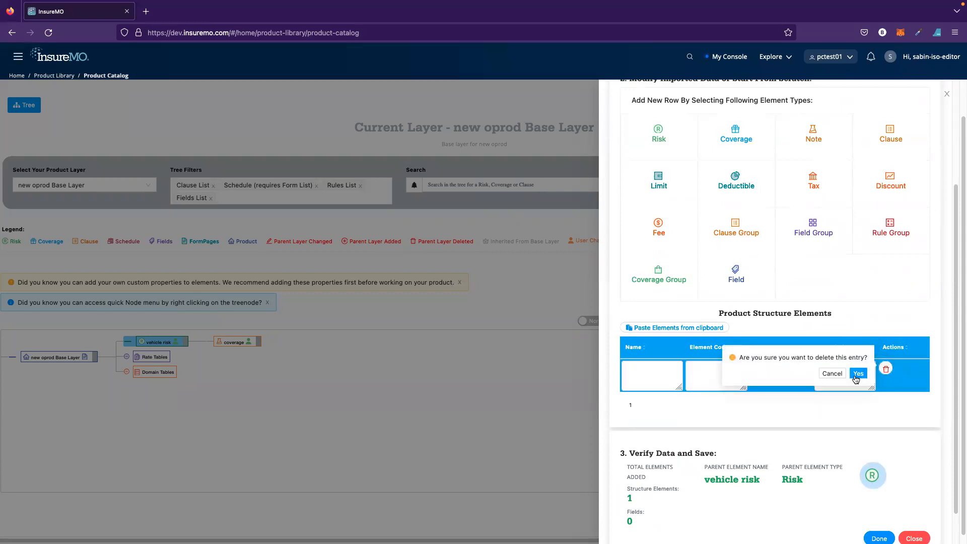
pyautogui.click(858, 371)
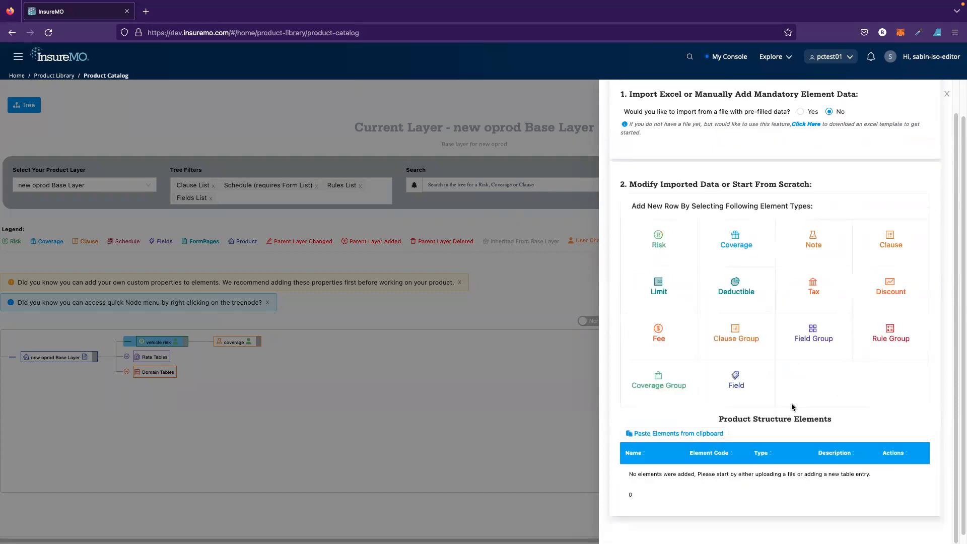
# - Copy the sample names Motor Risk, Comprehensive Risk, Third party Risk and Accident into the clipboard import's text box
pyautogui.click(687, 439)
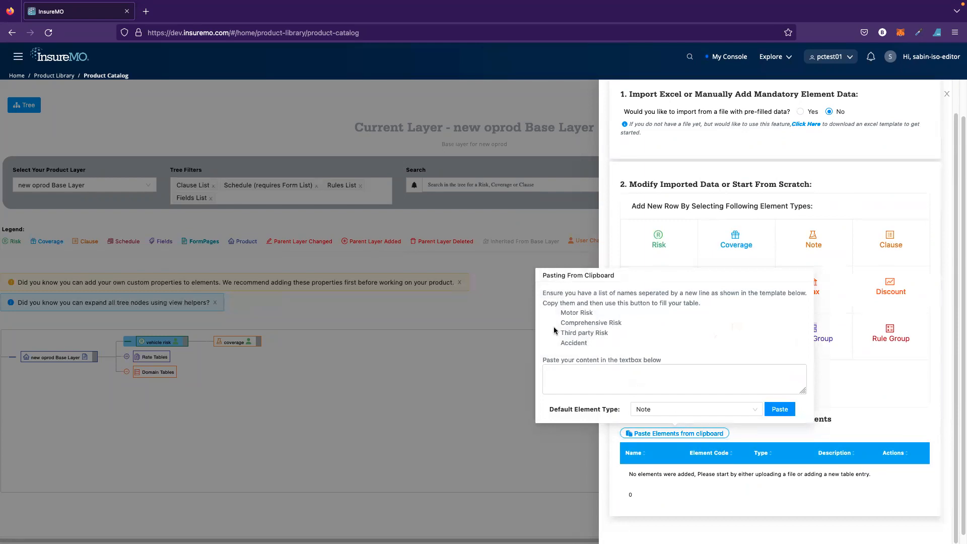
pyautogui.moveTo(589, 343); pyautogui.dragTo(559, 310)
pyautogui.hotkey('ctrl', 'c')
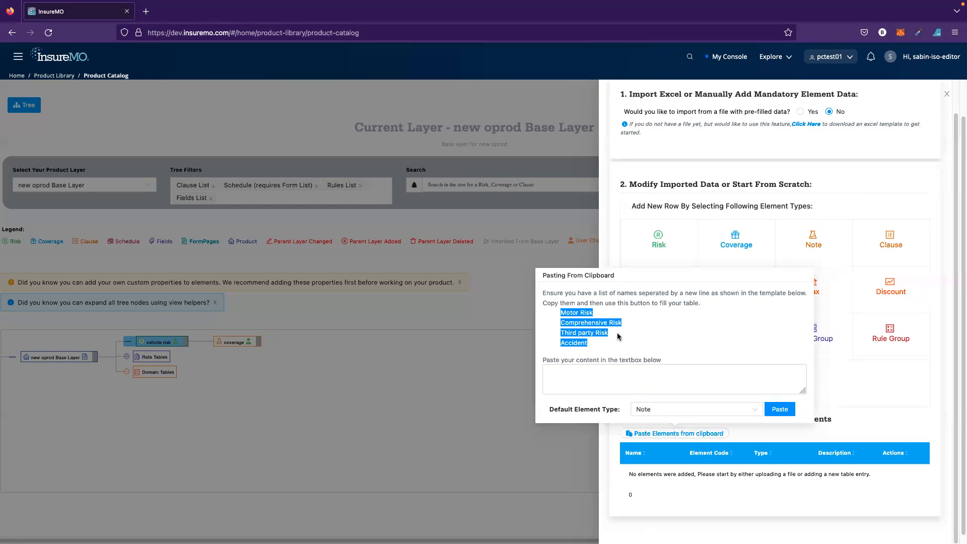
pyautogui.click(579, 388)
pyautogui.hotkey('ctrl', 'v')
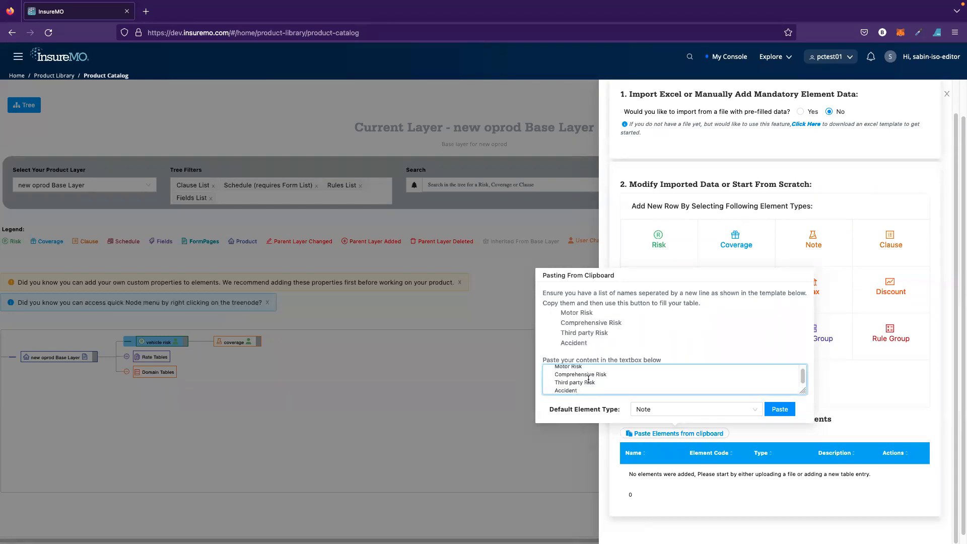
# - Add the pasted names to the product structure elements as Coverage and complete the bulk add for the vehicle risk
pyautogui.click(691, 412)
pyautogui.click(667, 446)
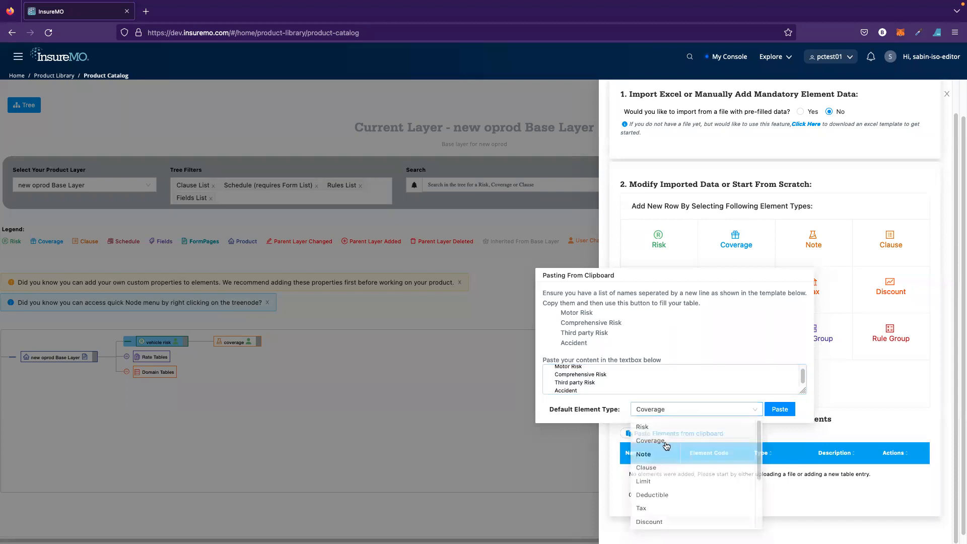
pyautogui.click(782, 410)
pyautogui.scroll(-5, 801, 343)
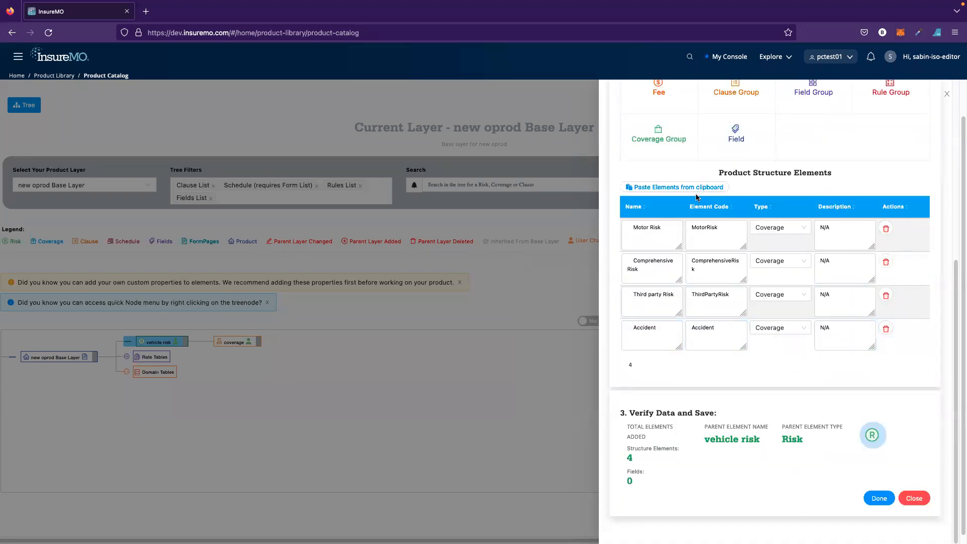
pyautogui.click(878, 499)
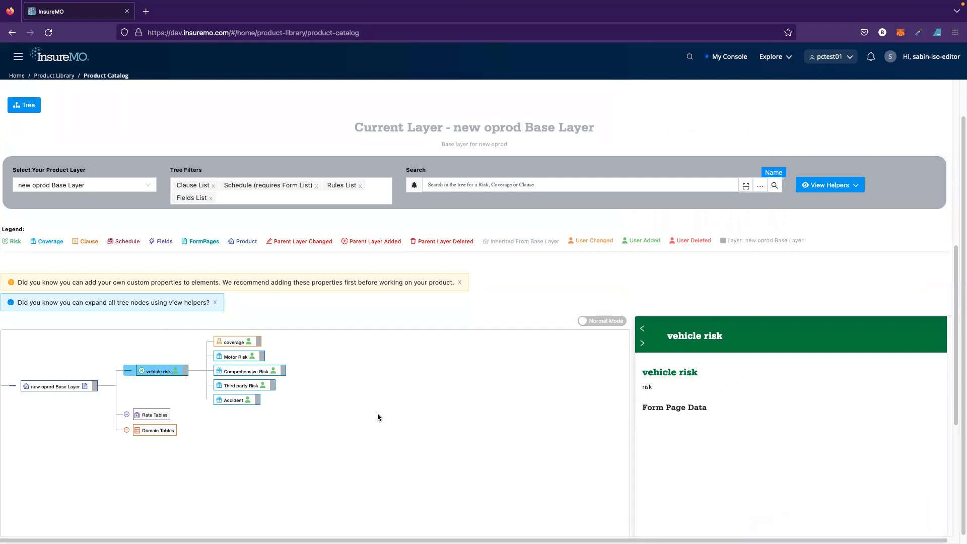
# - Start a new rate table named "new tate" with the description "new table"
pyautogui.click(170, 420)
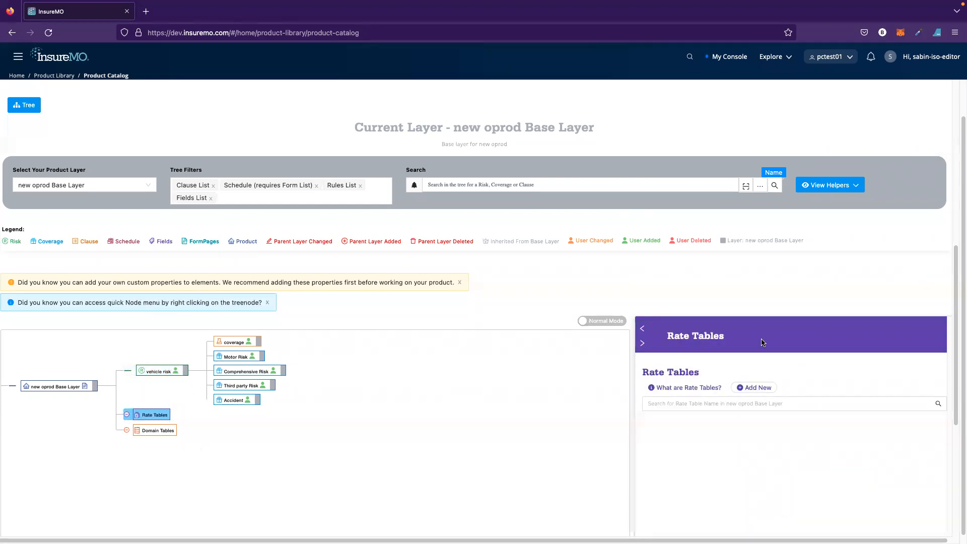
pyautogui.click(749, 389)
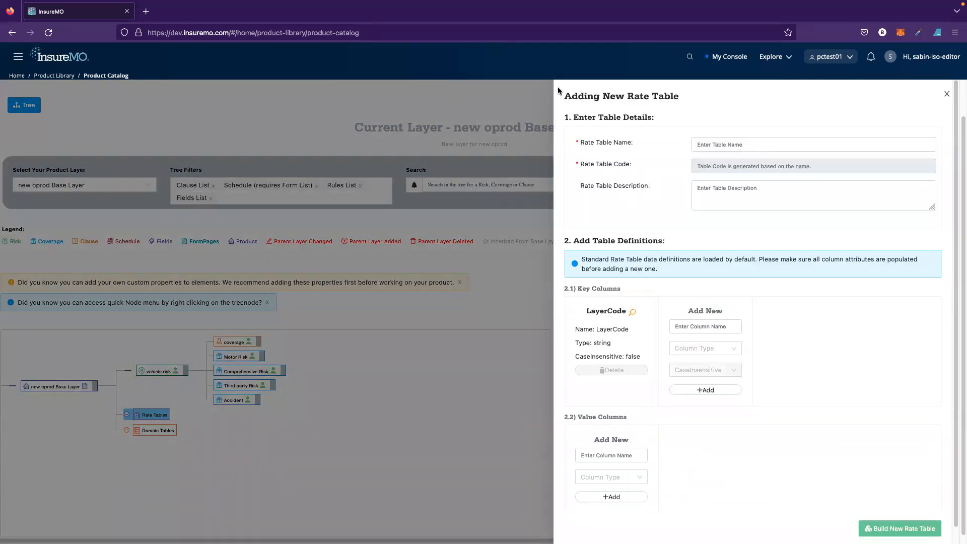
pyautogui.click(744, 142)
pyautogui.write('ew t')
pyautogui.press('BackSpace')
pyautogui.press('BackSpace')
pyautogui.press('BackSpace')
pyautogui.press('BackSpace')
pyautogui.write('new t')
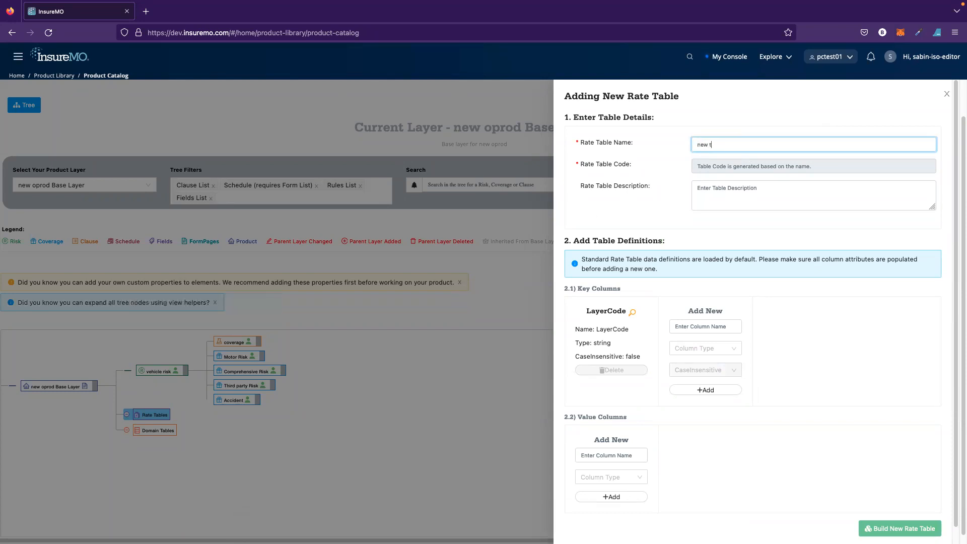
pyautogui.click(761, 203)
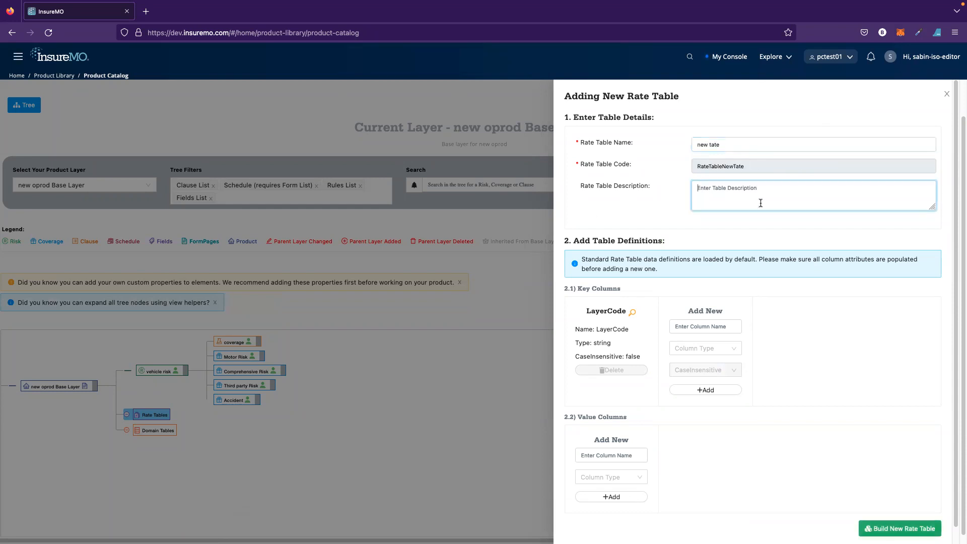
pyautogui.write('new table')
pyautogui.click(805, 361)
# - Add a case-insensitive key column named "new kery" of type String to the rate table
pyautogui.scroll(-1, 756, 352)
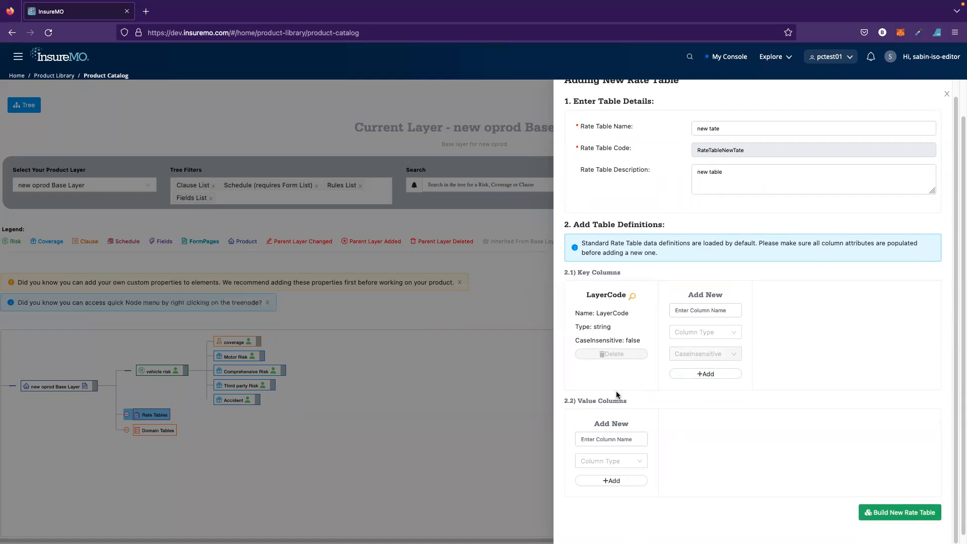
pyautogui.click(724, 308)
pyautogui.write('new kery')
pyautogui.click(721, 334)
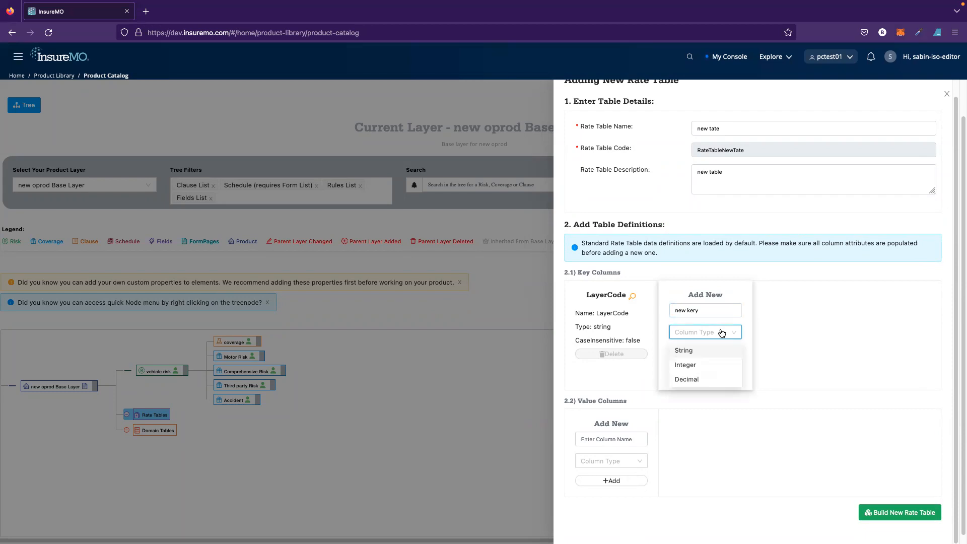
pyautogui.click(694, 351)
pyautogui.click(698, 365)
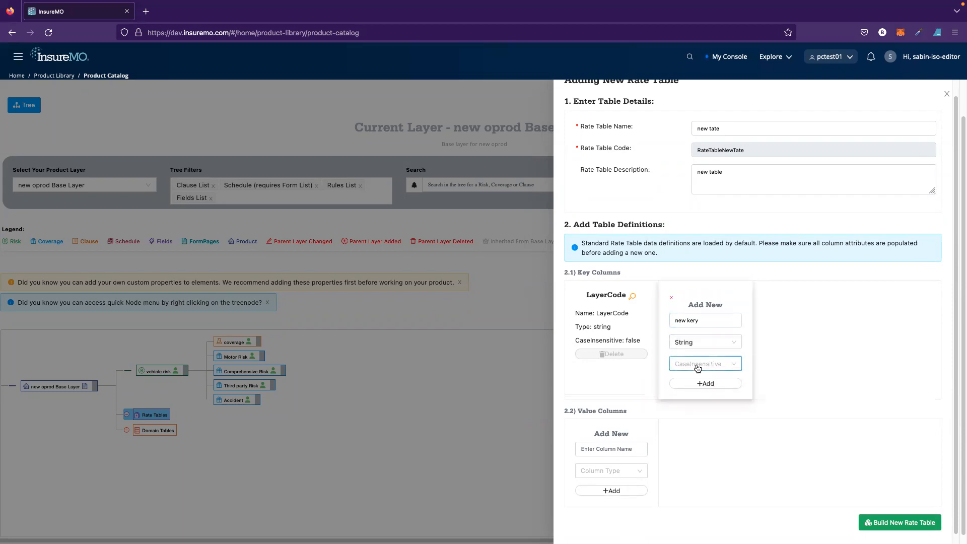
pyautogui.click(701, 383)
pyautogui.click(702, 386)
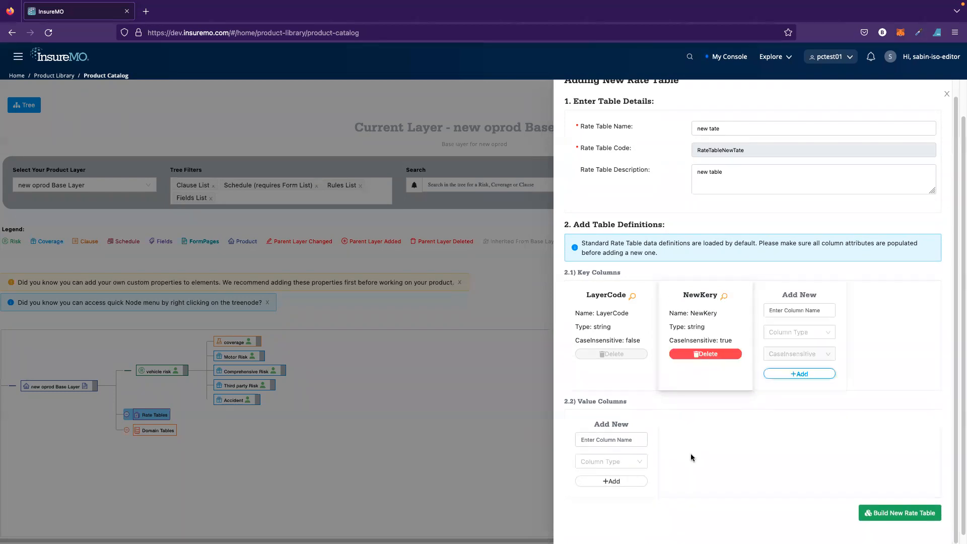
# - Add a value column named "new value", build the rate table and dismiss the notification
pyautogui.click(599, 436)
pyautogui.write('new value')
pyautogui.click(610, 462)
pyautogui.click(589, 495)
pyautogui.click(611, 491)
pyautogui.click(876, 514)
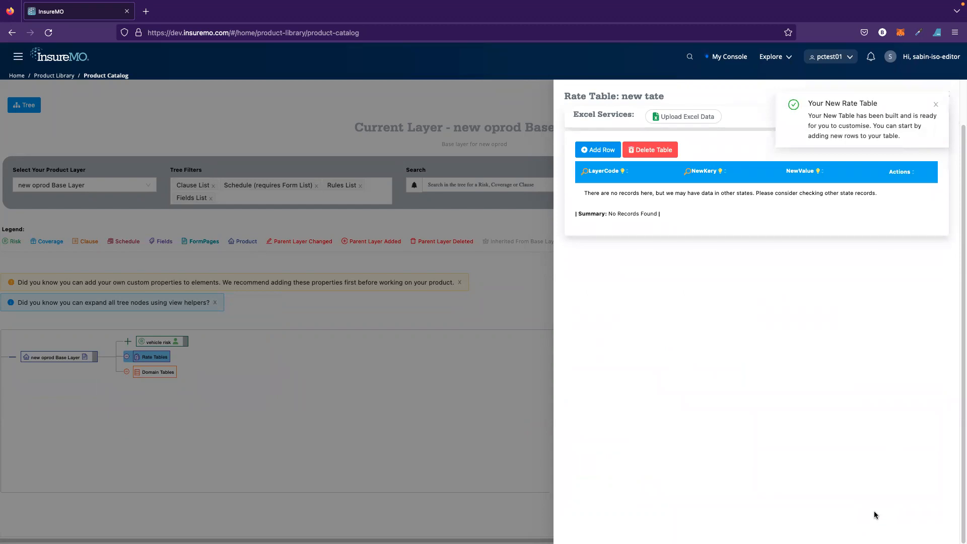
pyautogui.click(938, 104)
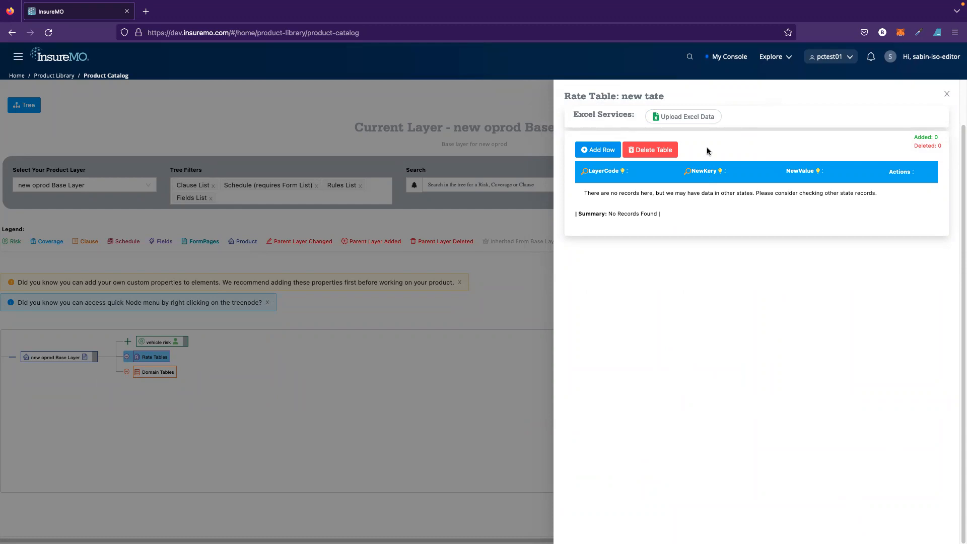
# - Add a row to the rate table with LayerCode l1, NewKery 1 and NewValue 1
pyautogui.click(598, 151)
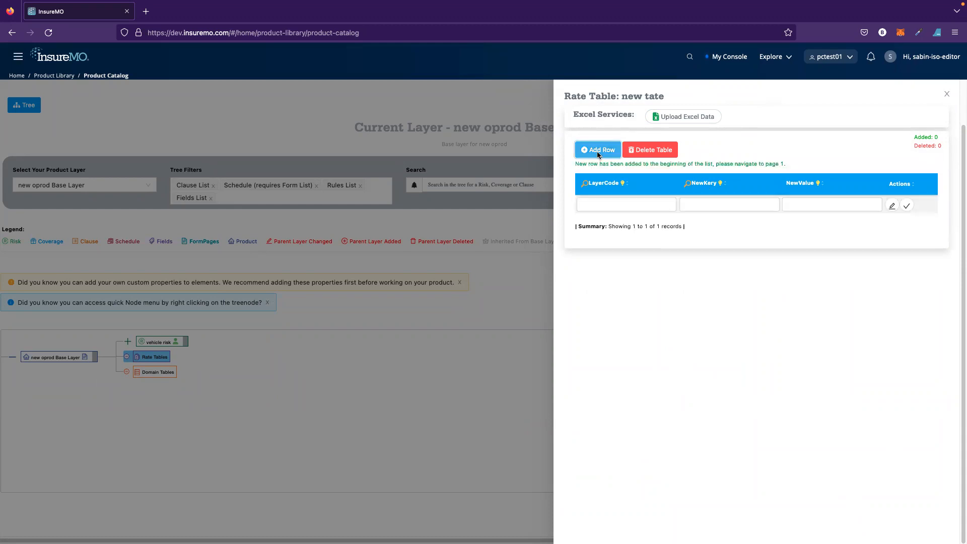
pyautogui.click(618, 204)
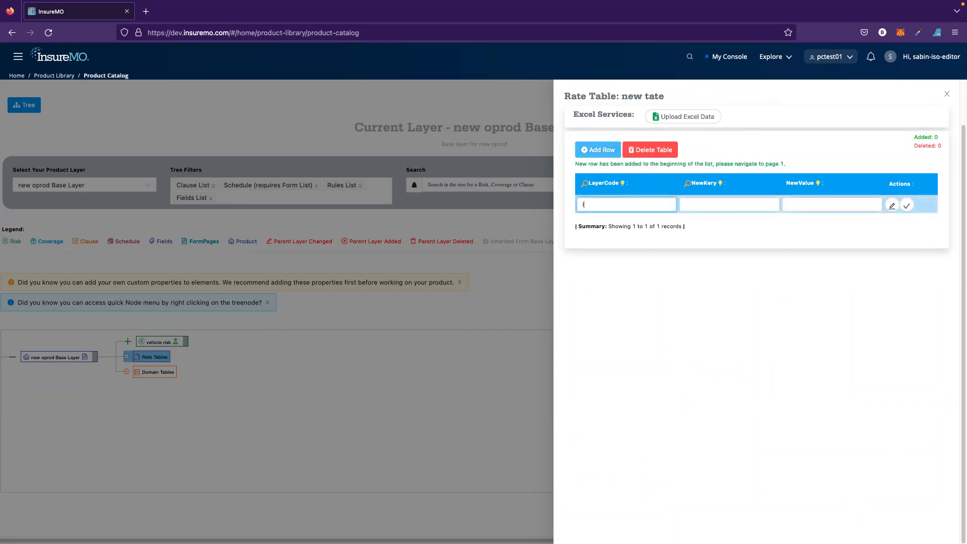
pyautogui.click(734, 208)
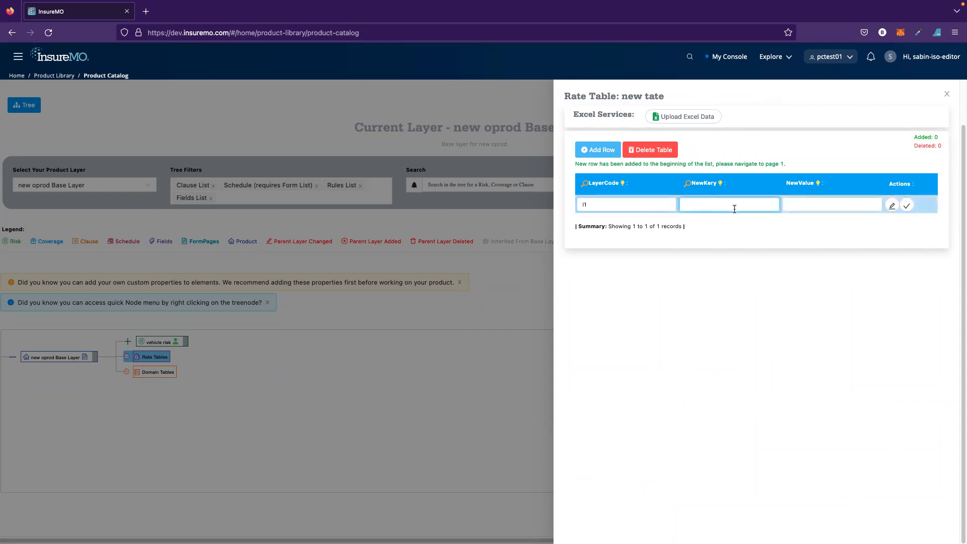
pyautogui.write('1')
pyautogui.click(788, 205)
pyautogui.write('1')
pyautogui.click(907, 206)
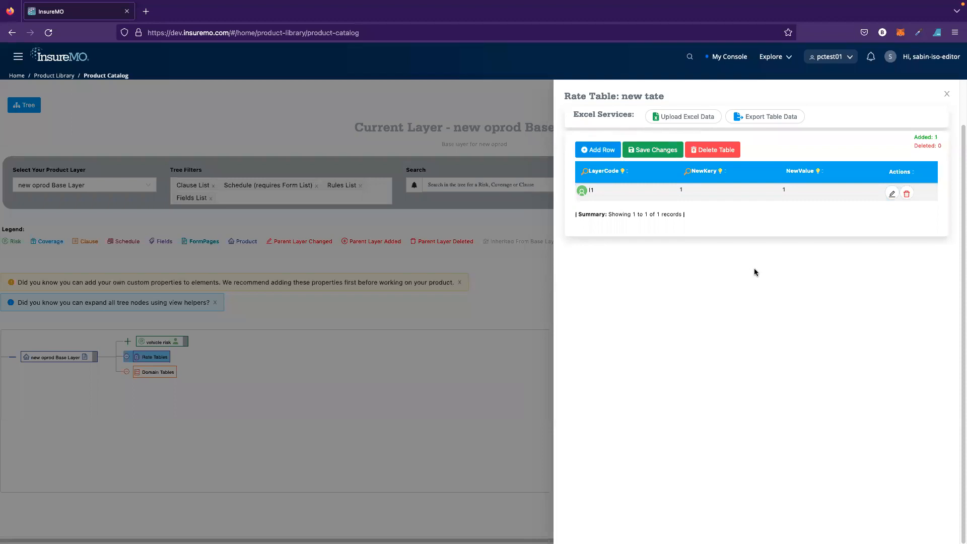
# - Save the rate table changes and close the rate table
pyautogui.click(657, 150)
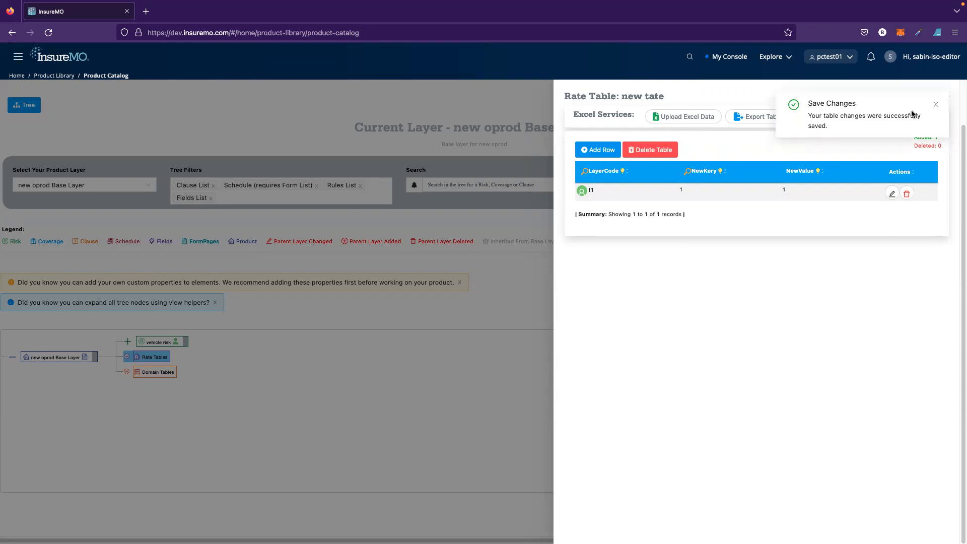
pyautogui.click(937, 106)
pyautogui.click(947, 96)
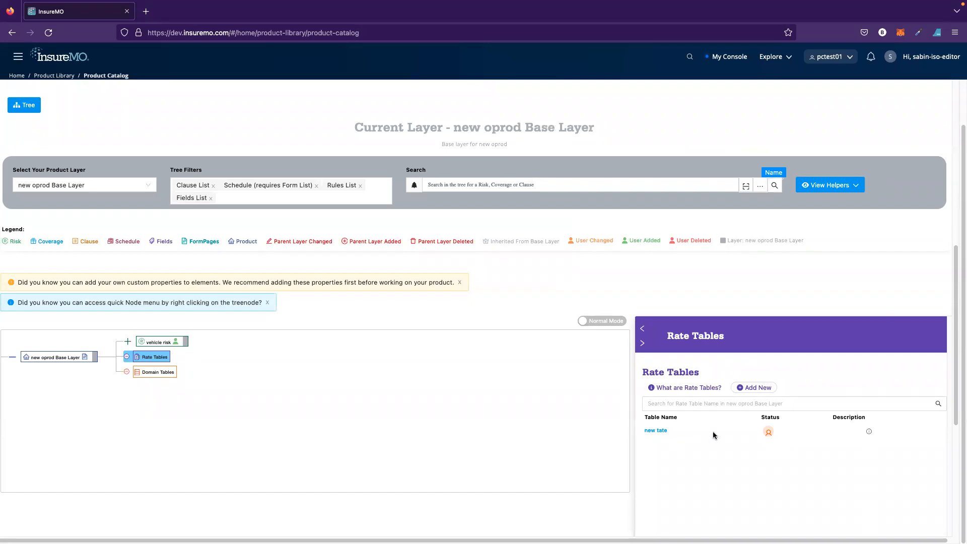
pyautogui.moveTo(773, 431)
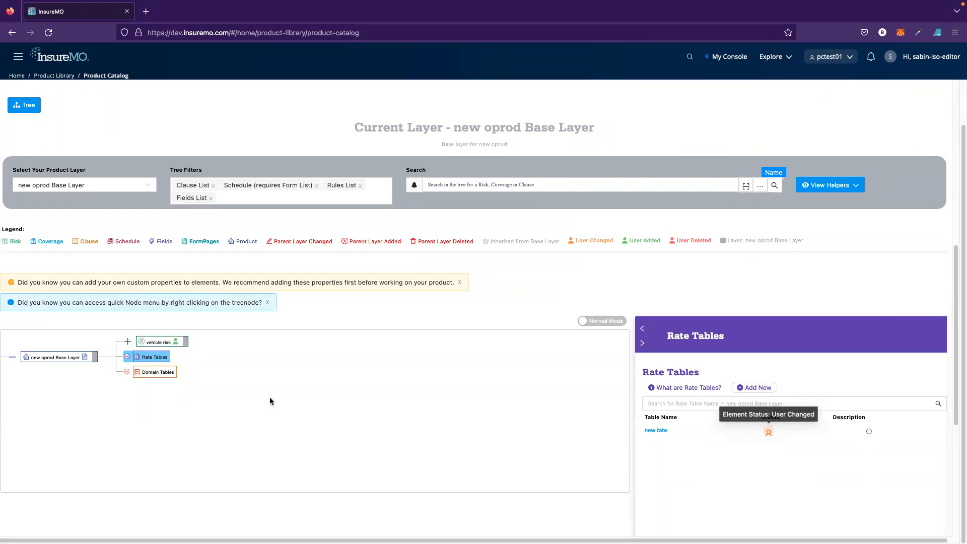
# - Start a new data field named "new field" for the Accident coverage under the vehicle risk
pyautogui.click(148, 341)
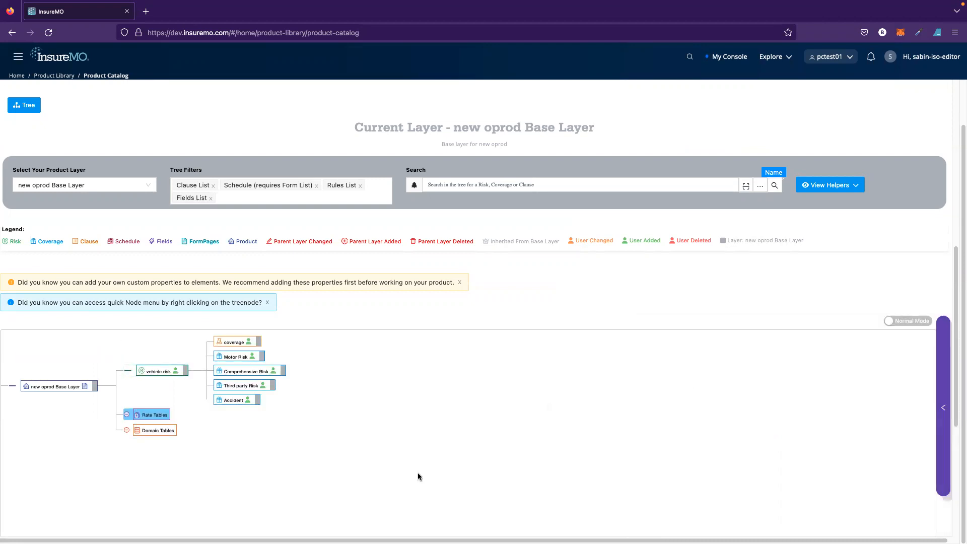
pyautogui.rightClick(231, 403)
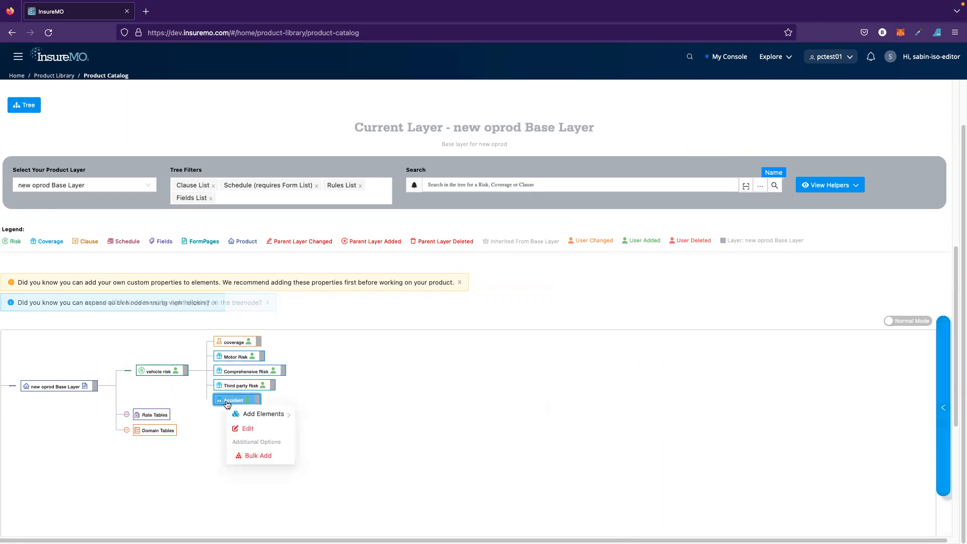
pyautogui.moveTo(267, 414)
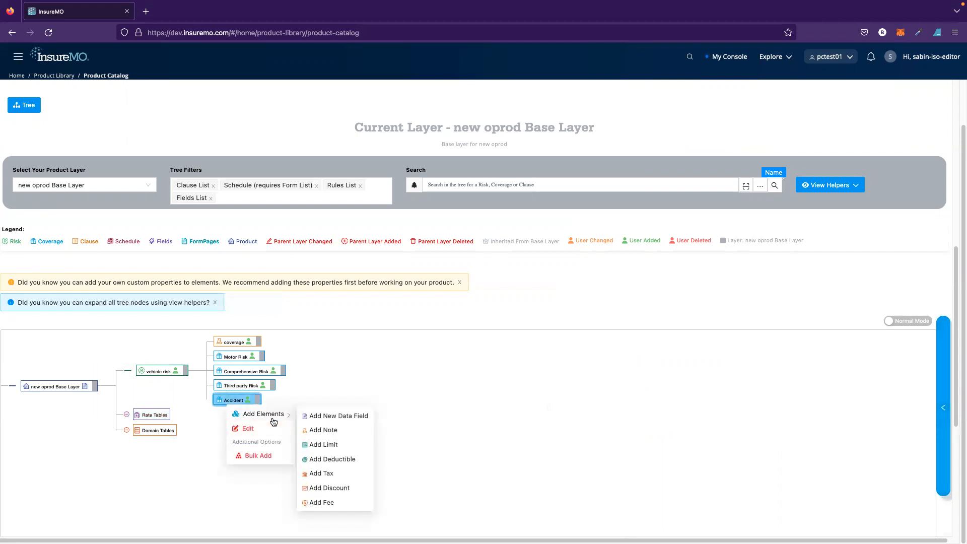
pyautogui.click(326, 419)
pyautogui.click(464, 252)
pyautogui.write('n')
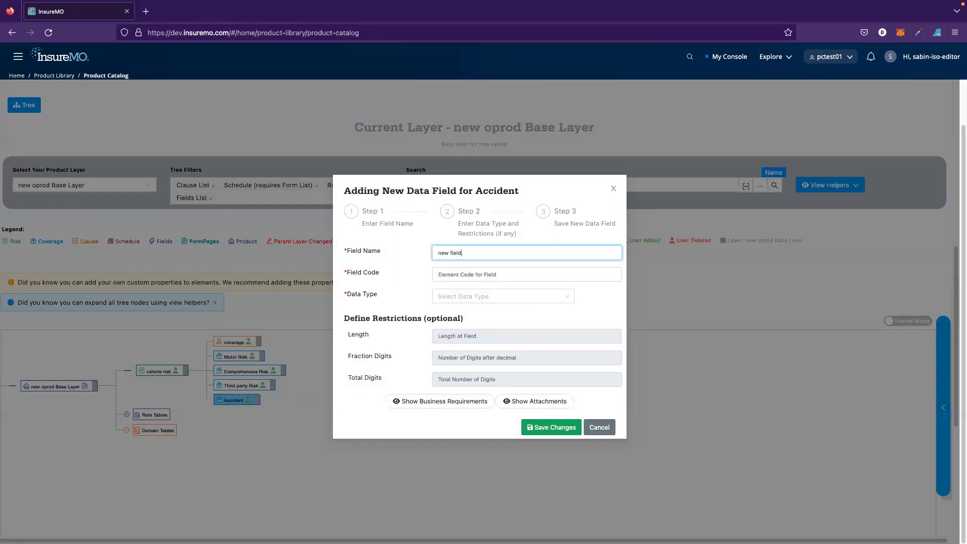
pyautogui.write('ew field')
pyautogui.click(477, 272)
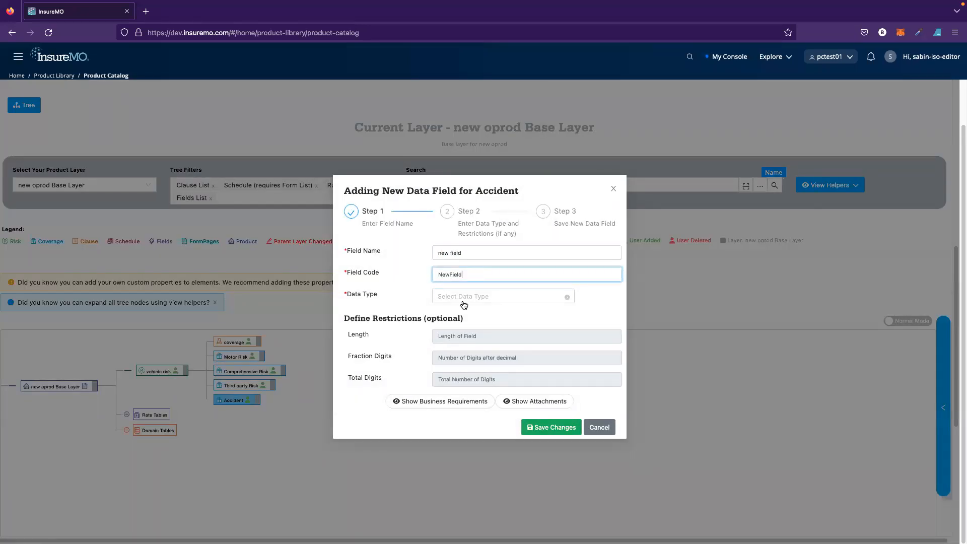
# - Save the new field as a String with length 22 and open the Accident coverage's fields list
pyautogui.click(463, 302)
pyautogui.click(459, 314)
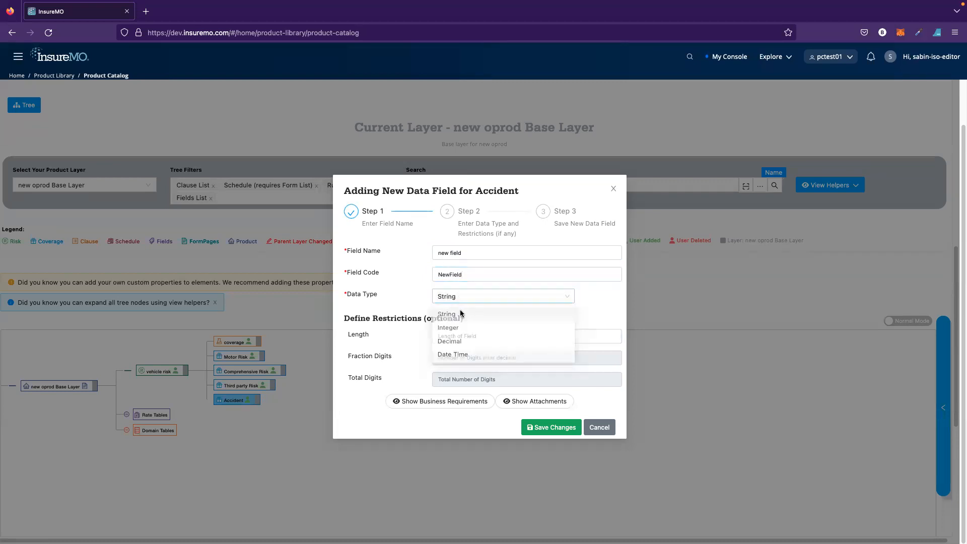
pyautogui.click(485, 337)
pyautogui.write('22')
pyautogui.click(544, 432)
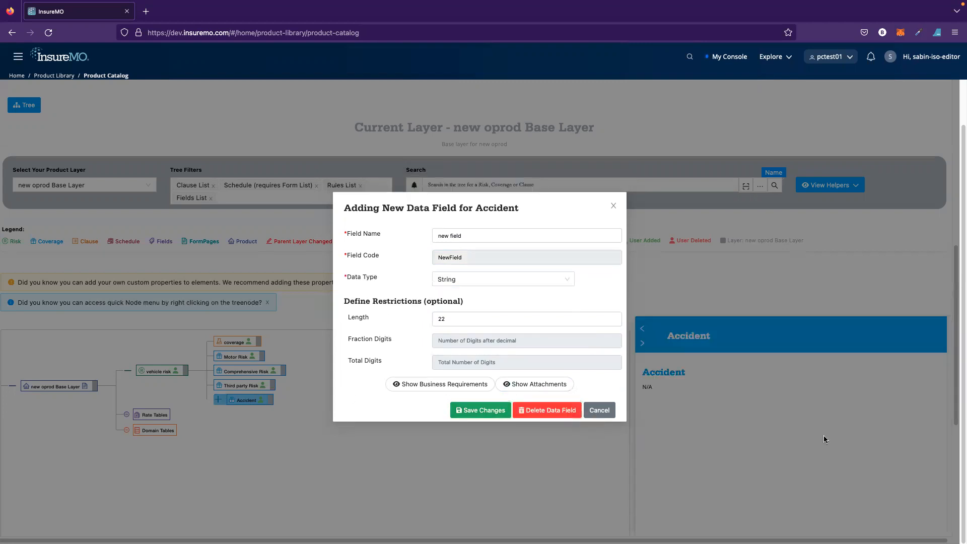
pyautogui.click(600, 410)
pyautogui.click(218, 401)
pyautogui.click(333, 401)
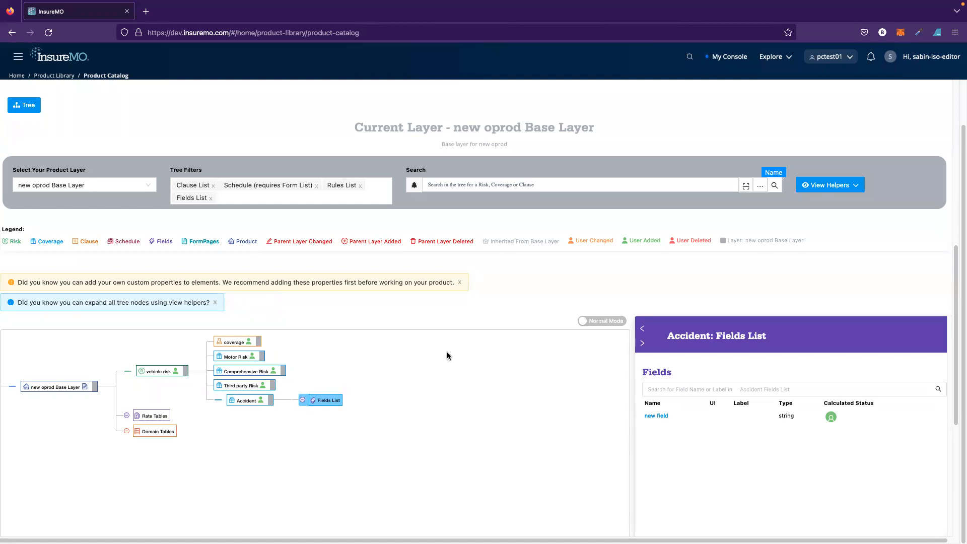
# - Convert the "coverage" note under vehicle risk to the Coverage element type and close its edit form without further changes
pyautogui.click(243, 344)
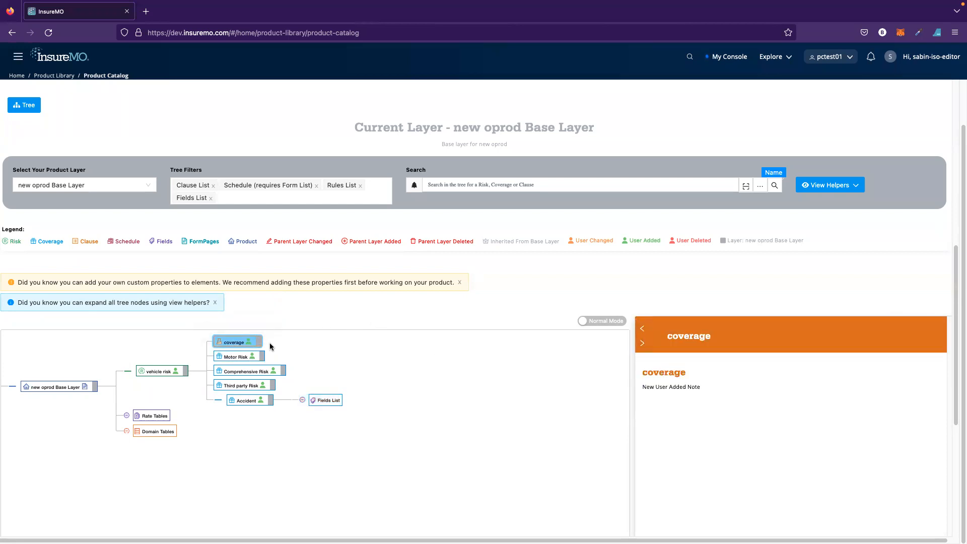
pyautogui.rightClick(242, 344)
pyautogui.click(262, 367)
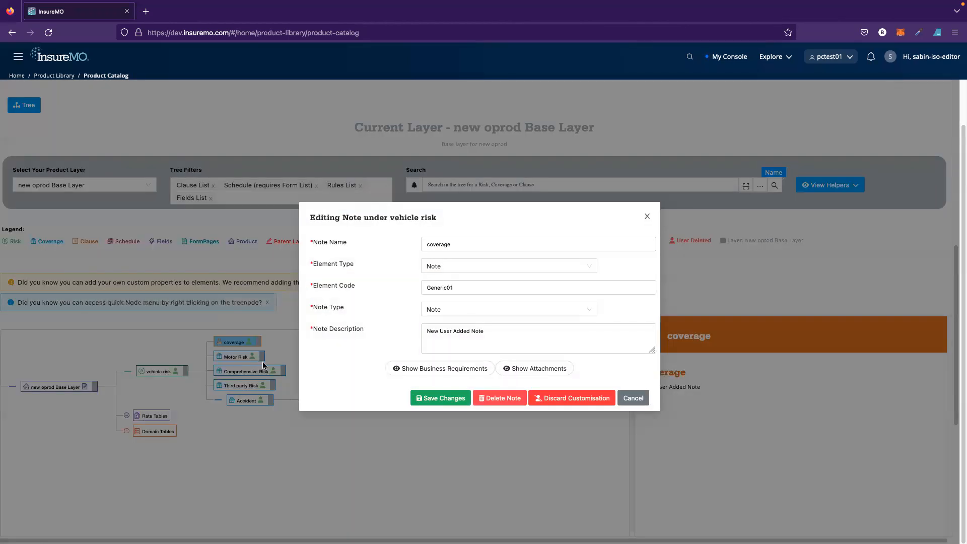
pyautogui.click(454, 262)
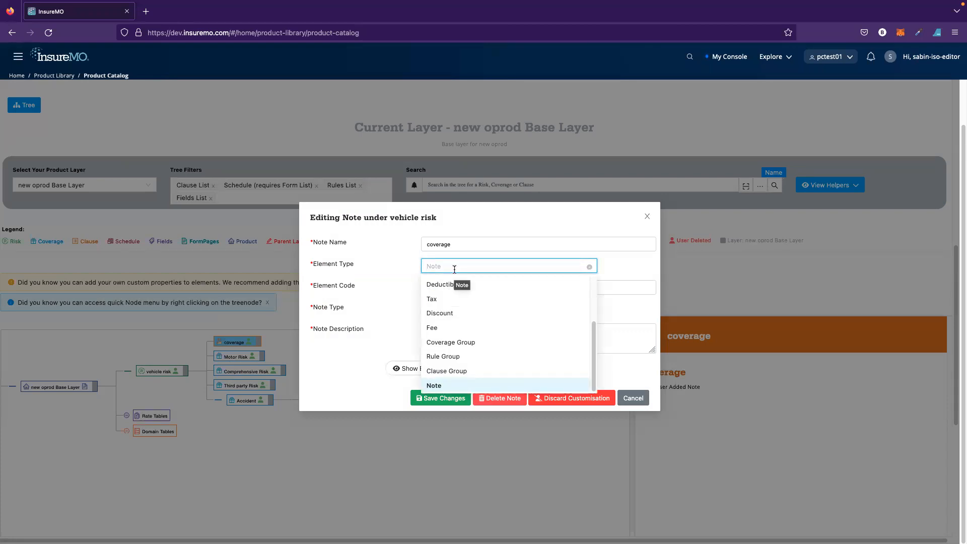
pyautogui.write('cov')
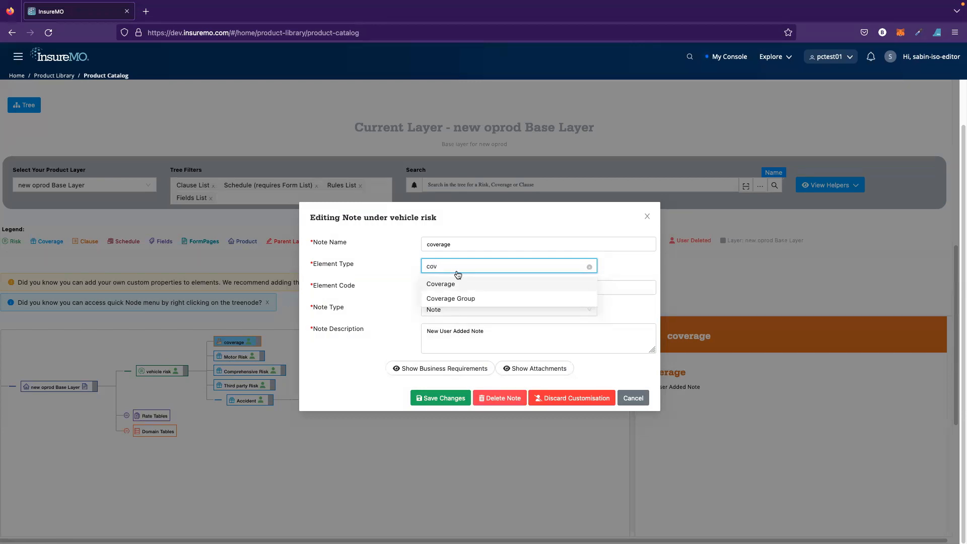
pyautogui.click(438, 286)
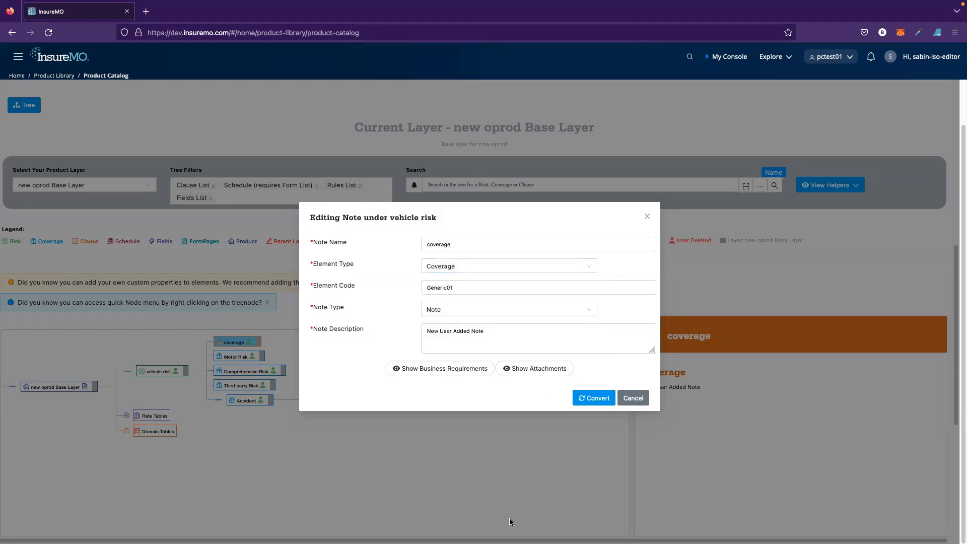
pyautogui.click(582, 404)
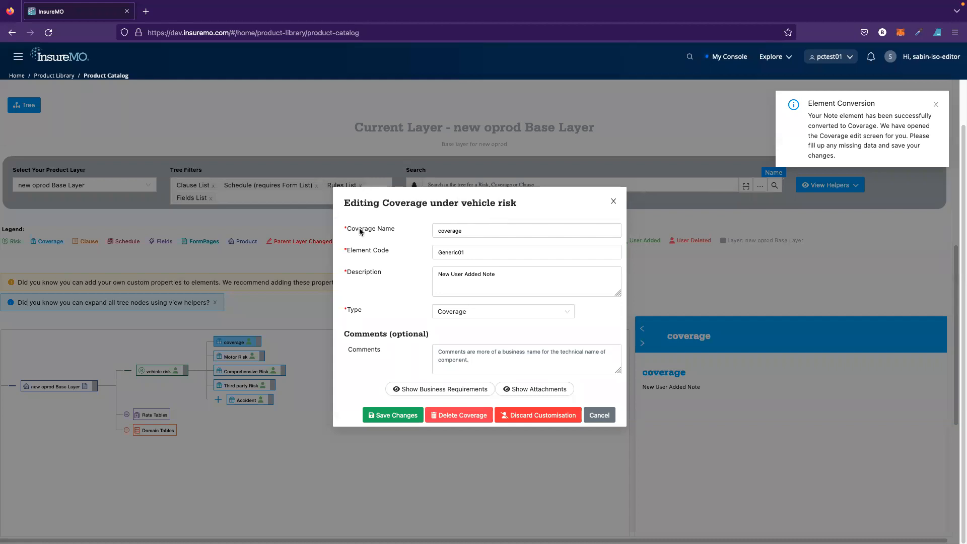
pyautogui.click(600, 416)
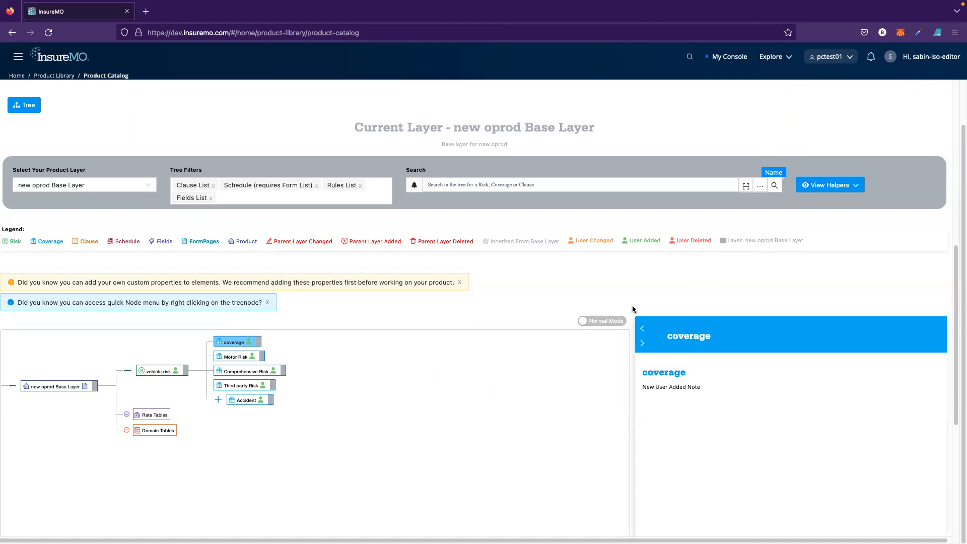
# - Try to relocate the Accident coverage directly under new oprod Base Layer, and leave Relocate Mode
pyautogui.click(604, 321)
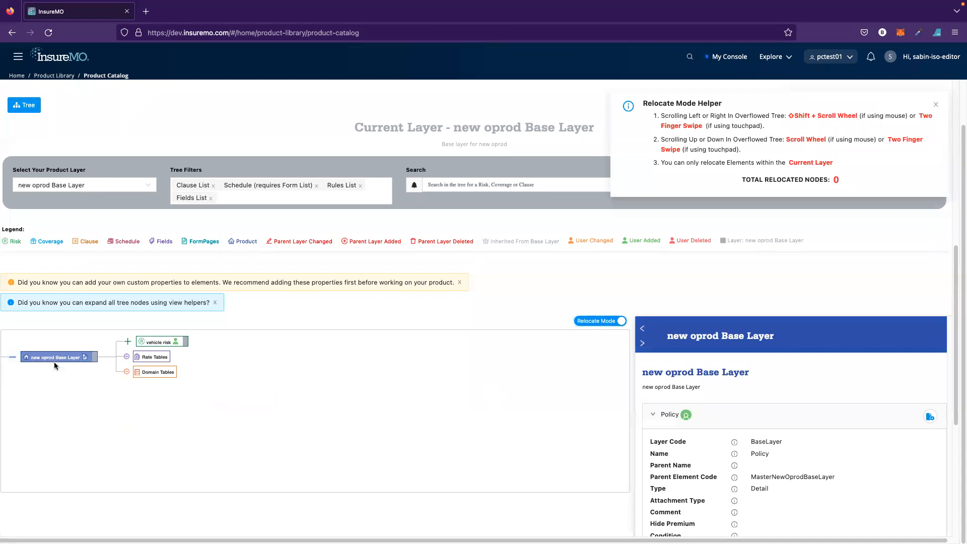
pyautogui.click(130, 343)
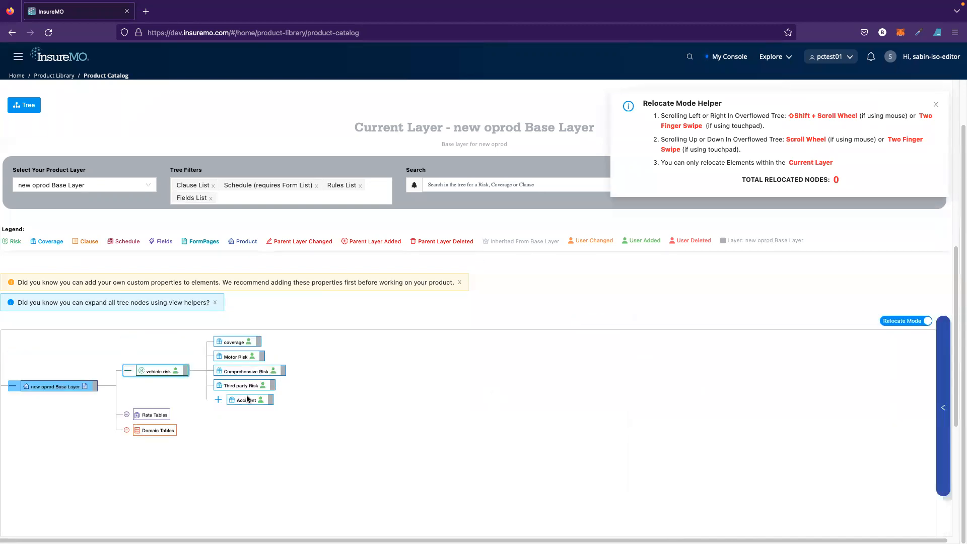
pyautogui.click(218, 399)
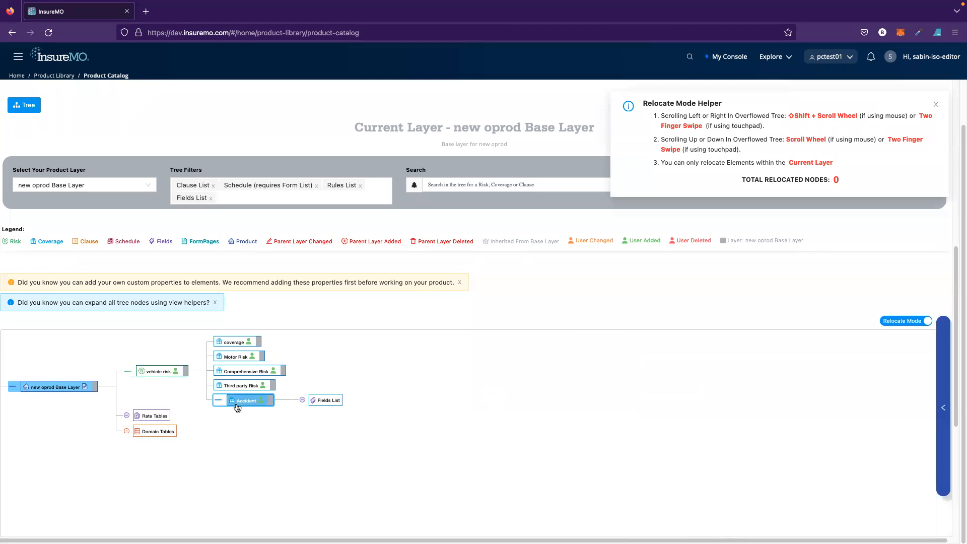
pyautogui.moveTo(254, 402); pyautogui.dragTo(68, 390)
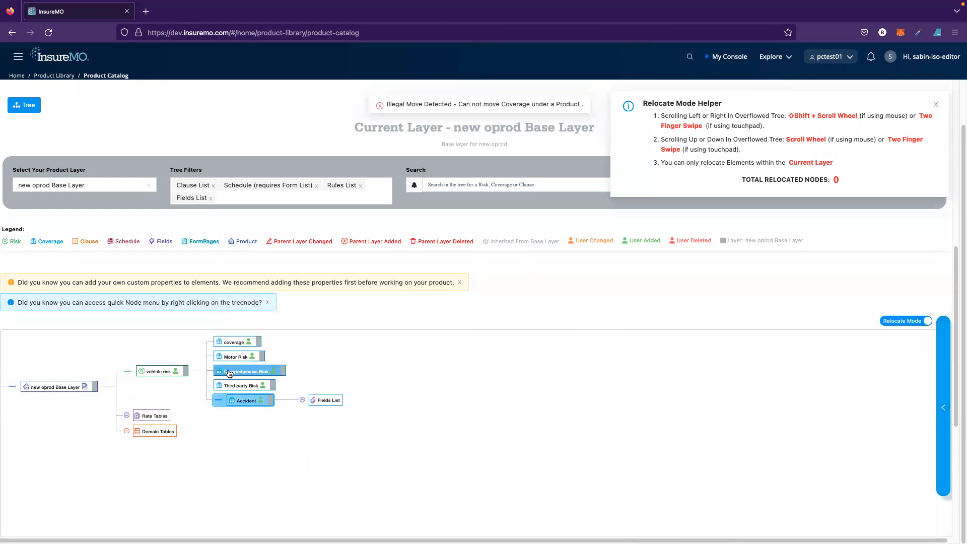
pyautogui.rightClick(164, 372)
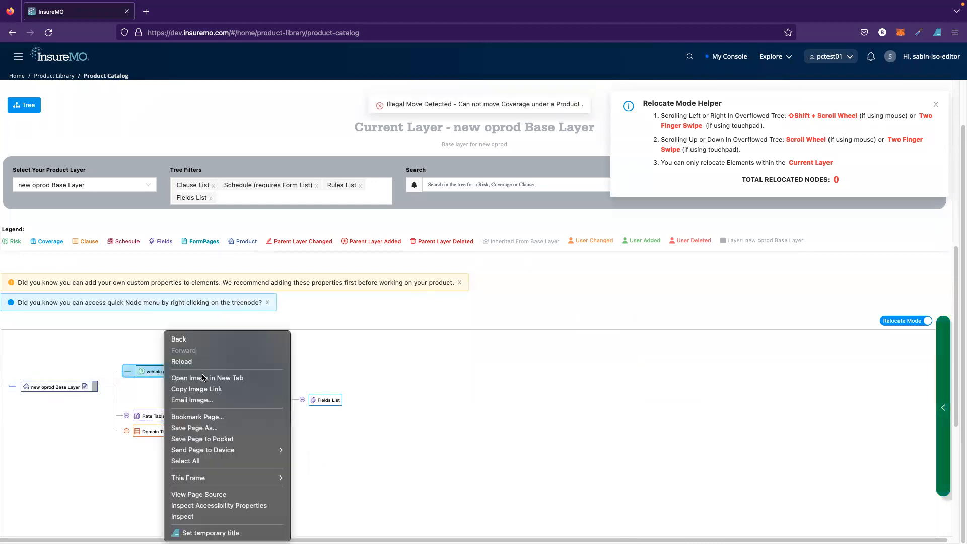
pyautogui.click(92, 374)
pyautogui.rightClick(148, 373)
pyautogui.click(888, 336)
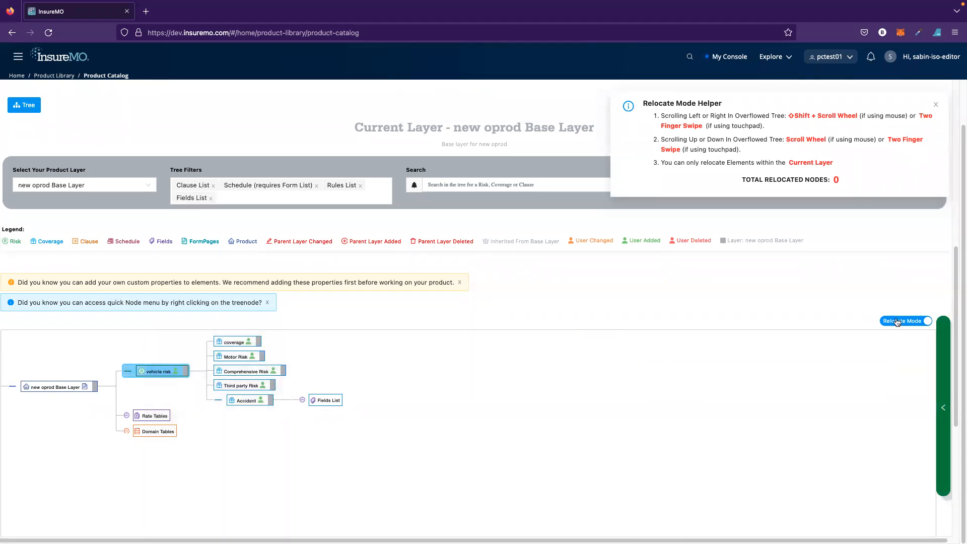
pyautogui.click(899, 322)
# - Add a new risk named "risk2" with description "s" under new oprod Base Layer and close its form
pyautogui.click(133, 344)
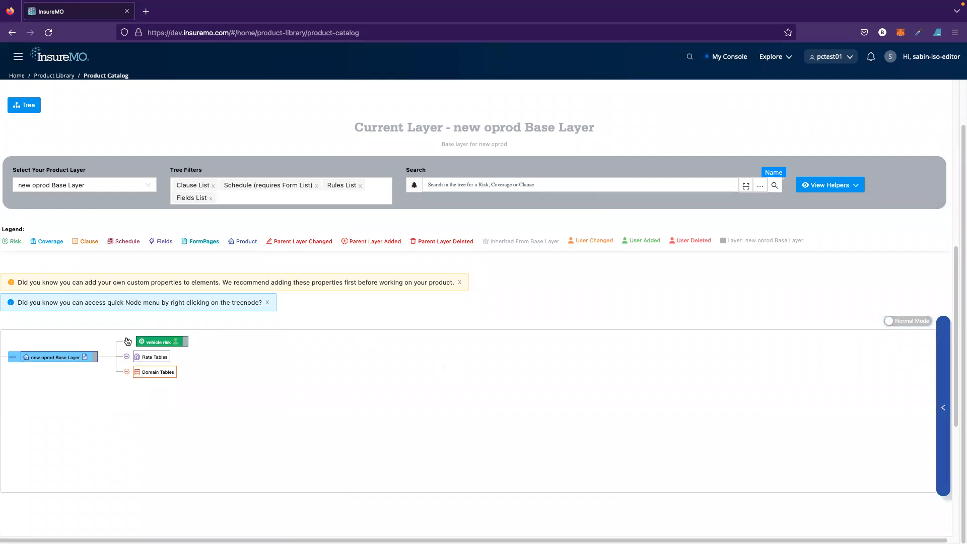
pyautogui.click(68, 359)
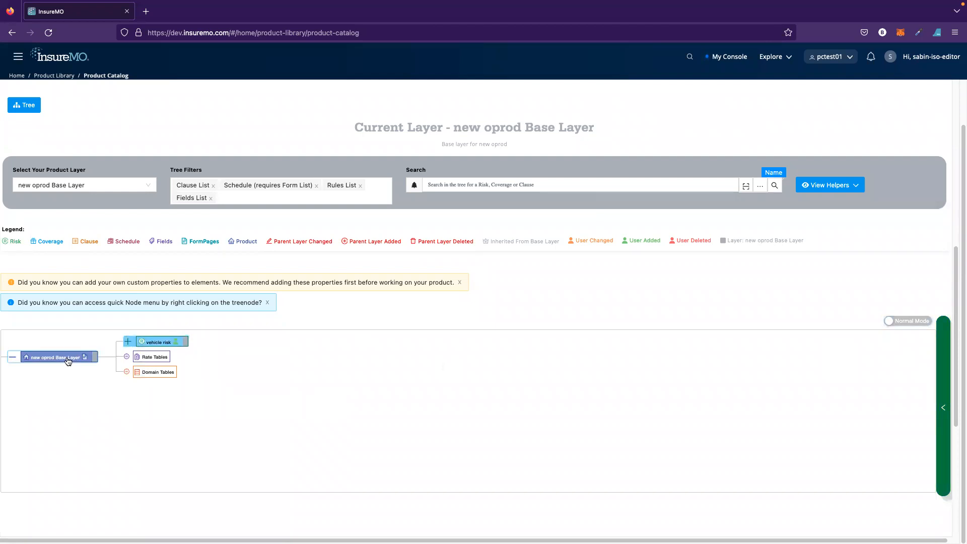
pyautogui.rightClick(68, 359)
pyautogui.moveTo(101, 370)
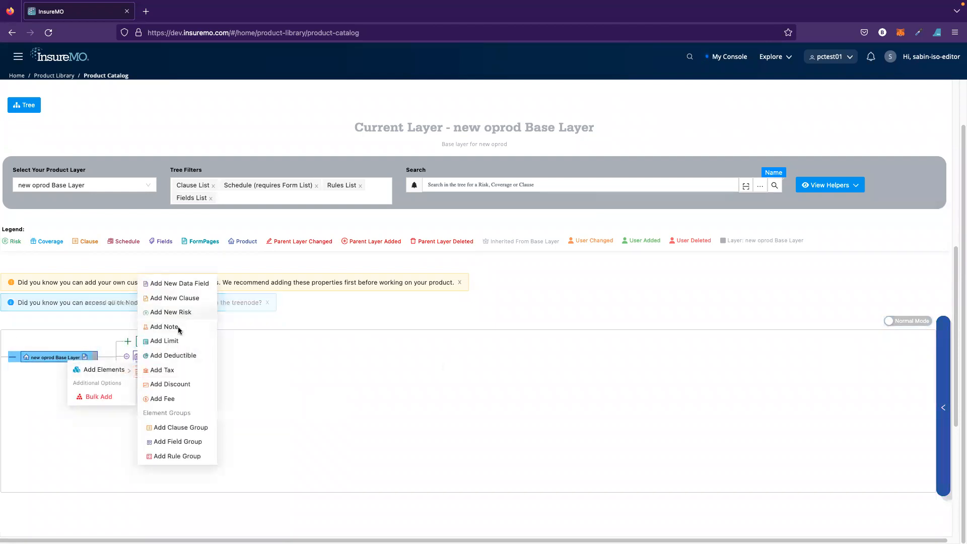
pyautogui.click(171, 312)
pyautogui.click(457, 257)
pyautogui.write('risk2')
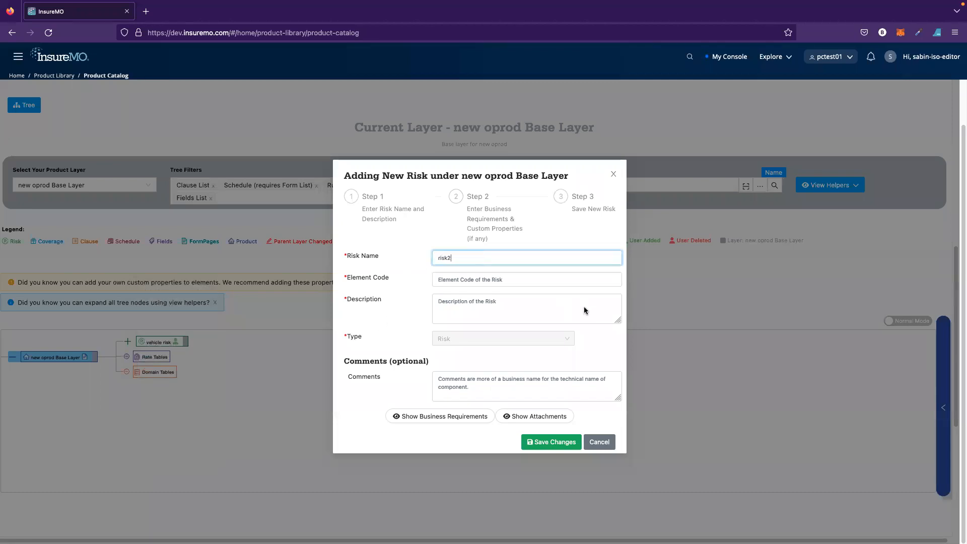
pyautogui.click(559, 301)
pyautogui.write('s')
pyautogui.click(543, 445)
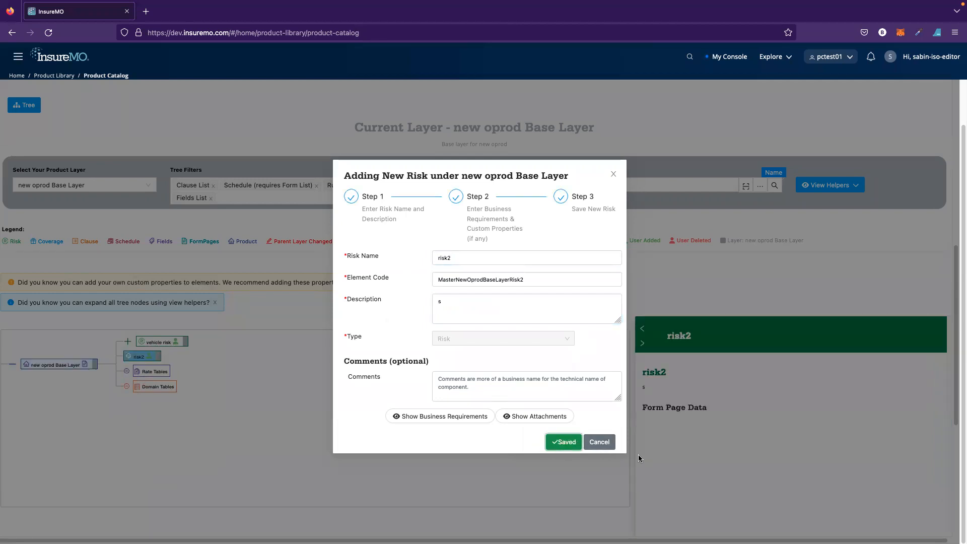
pyautogui.click(611, 445)
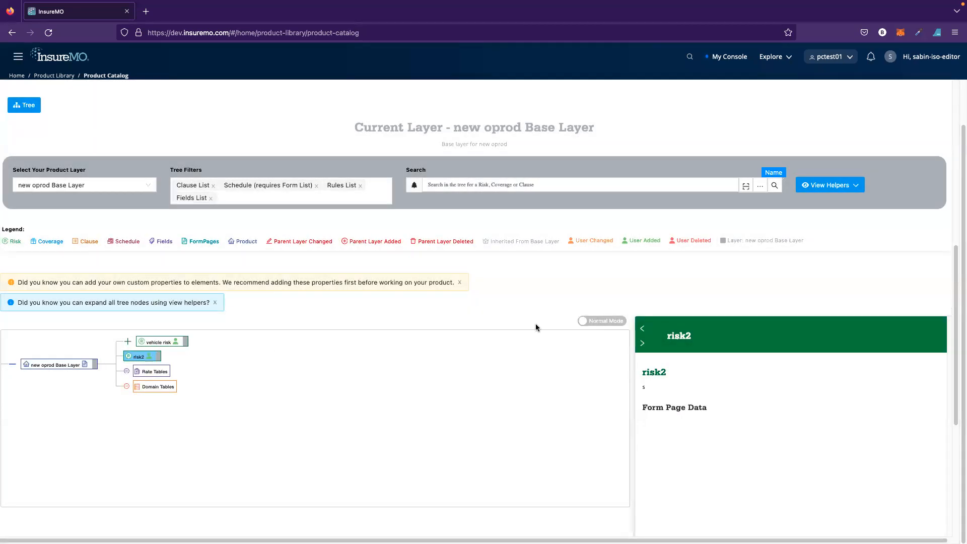
# - Relocate the Accident coverage from vehicle risk to risk2 using Relocate Mode
pyautogui.click(128, 343)
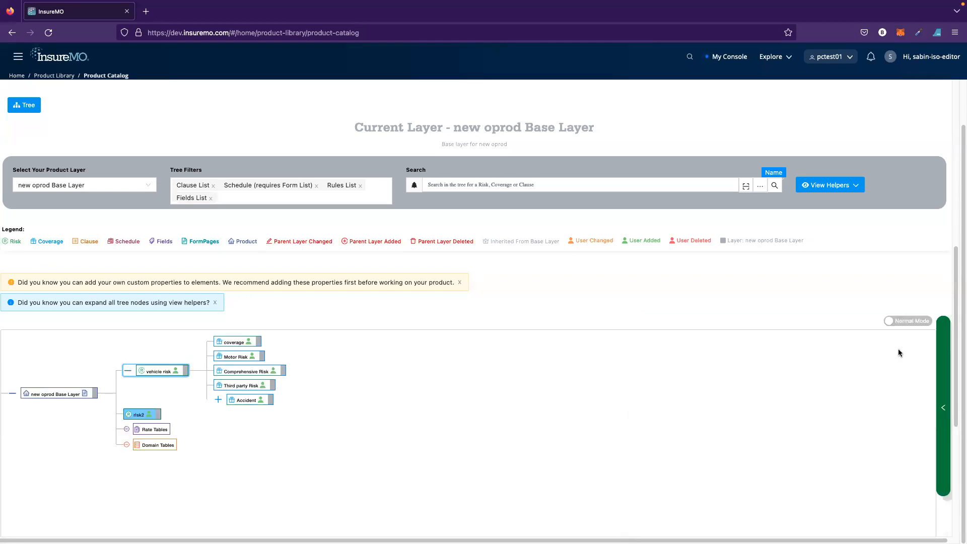
pyautogui.click(914, 321)
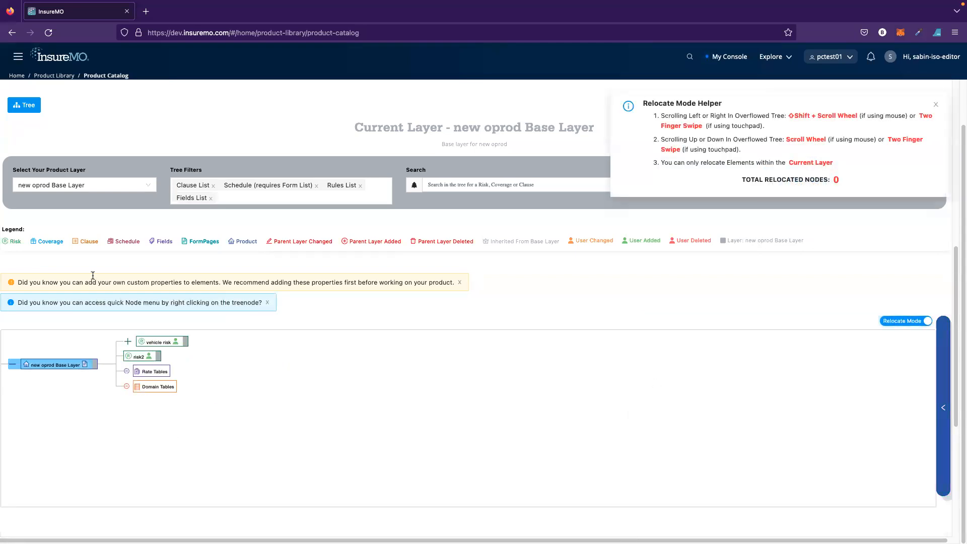
pyautogui.click(128, 342)
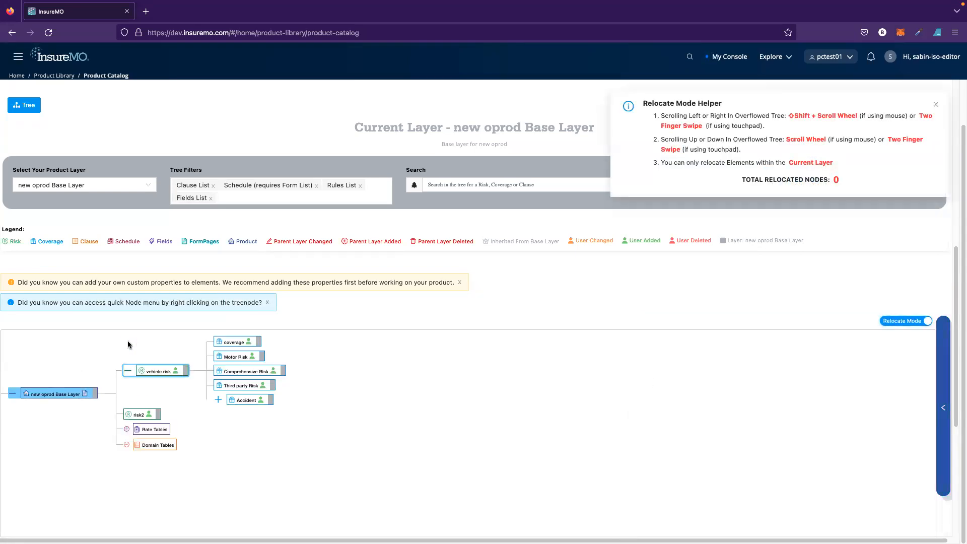
pyautogui.click(218, 400)
pyautogui.moveTo(207, 422); pyautogui.dragTo(135, 416)
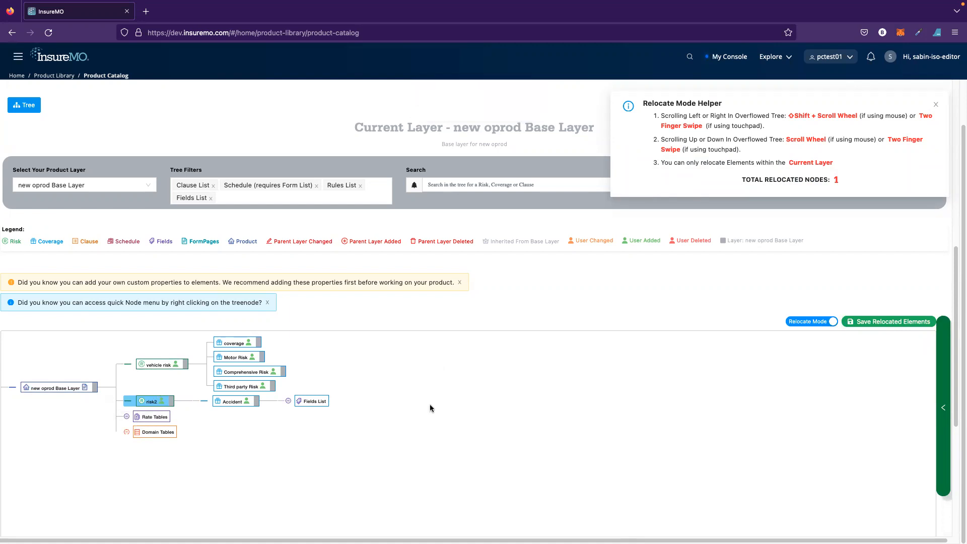
# - Save the relocated elements and expand risk2 and its Accident coverage in the product tree
pyautogui.click(880, 322)
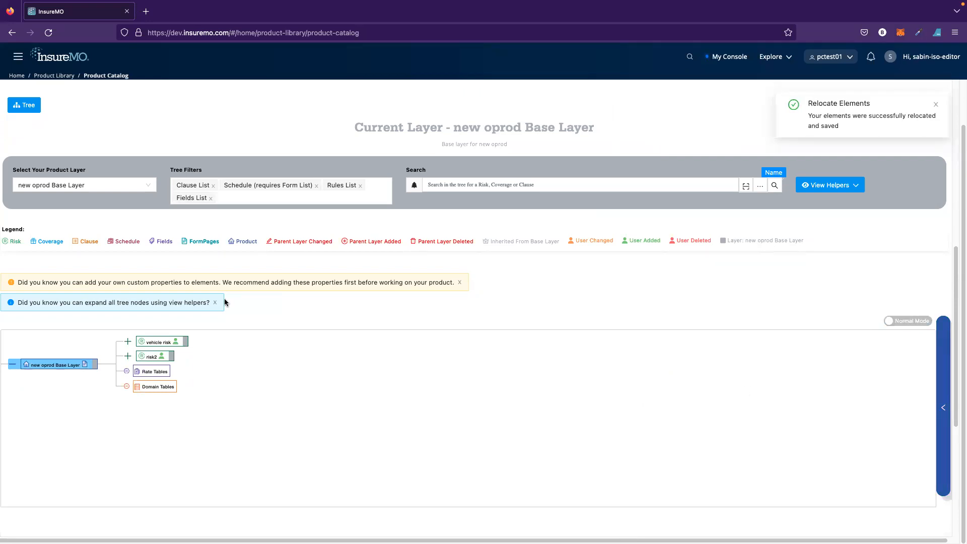
pyautogui.click(139, 360)
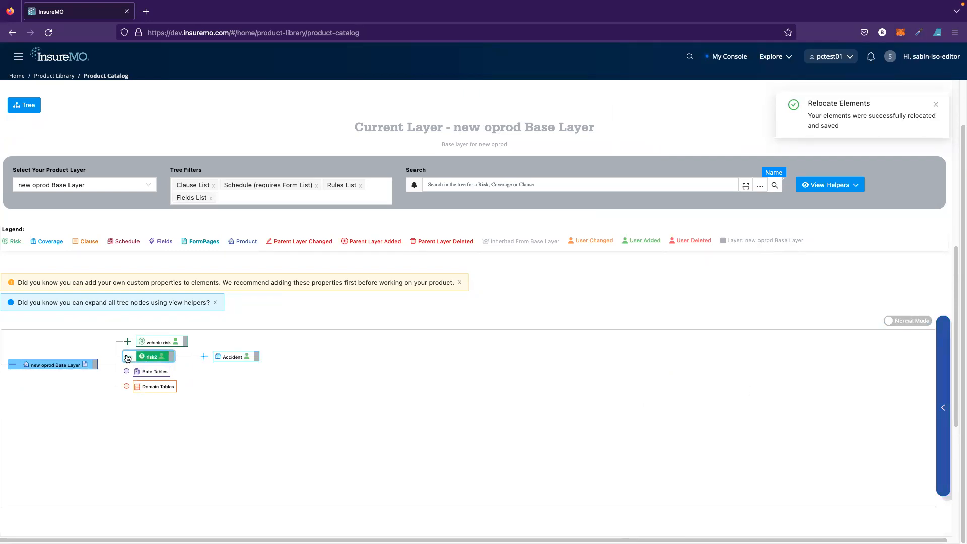
pyautogui.click(204, 356)
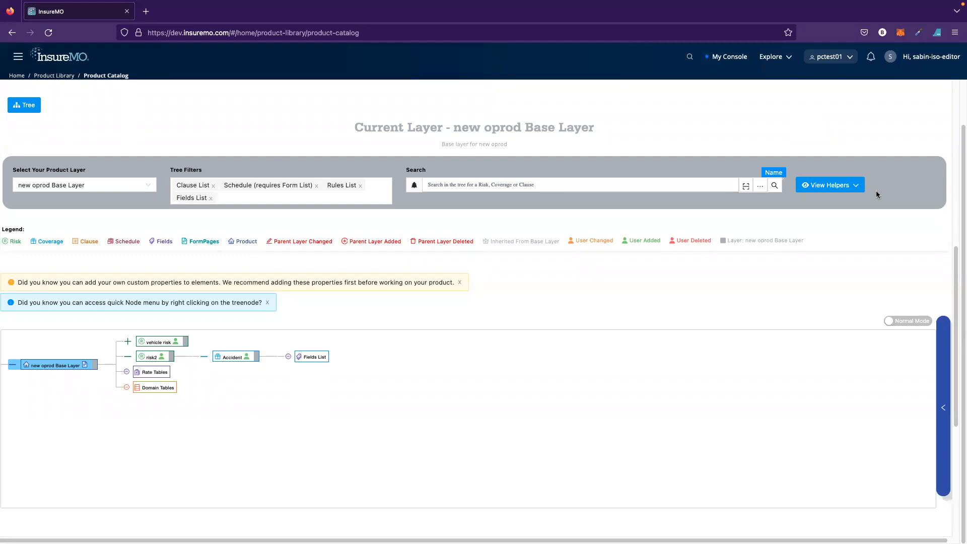
# - Expand all nodes of the product tree, collapse them all, and review the other view helper options
pyautogui.click(858, 186)
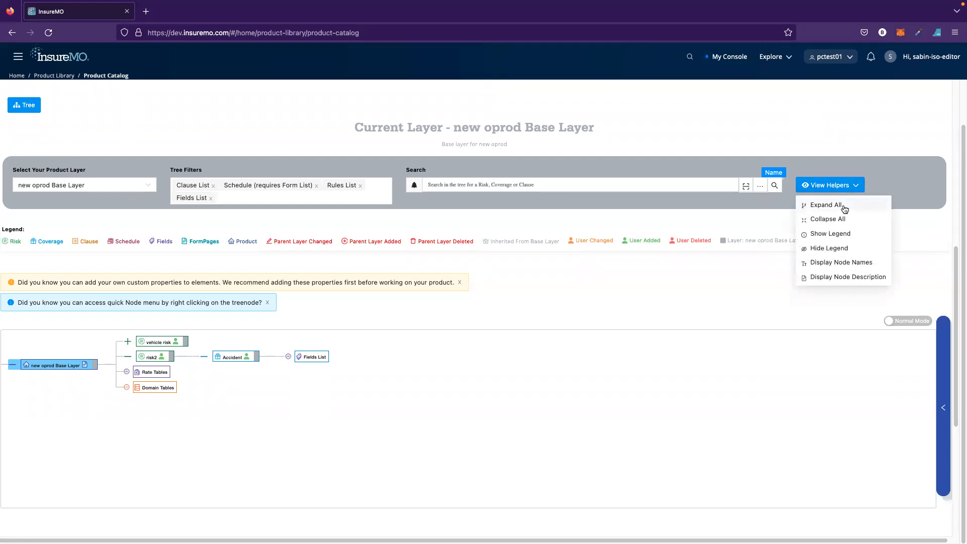
pyautogui.click(845, 207)
pyautogui.click(844, 186)
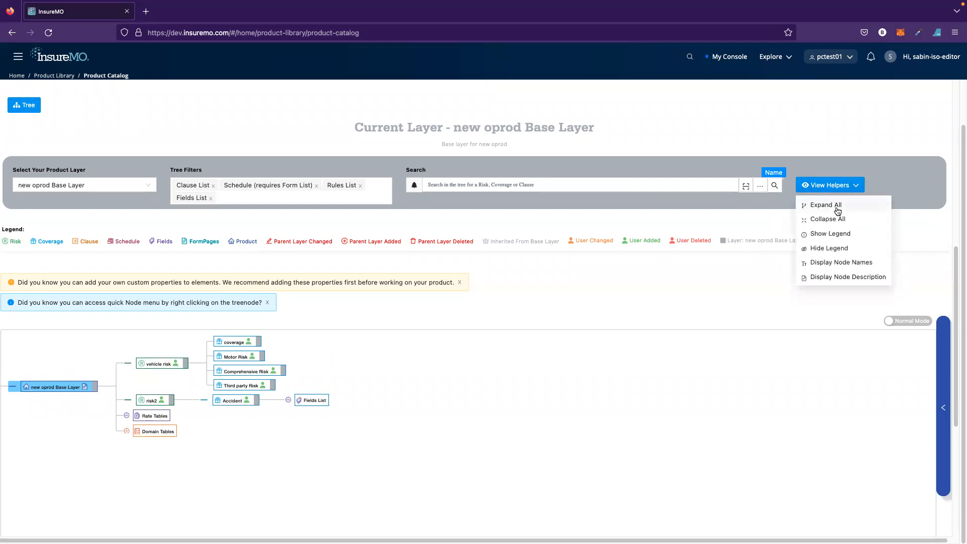
pyautogui.click(836, 219)
pyautogui.click(836, 186)
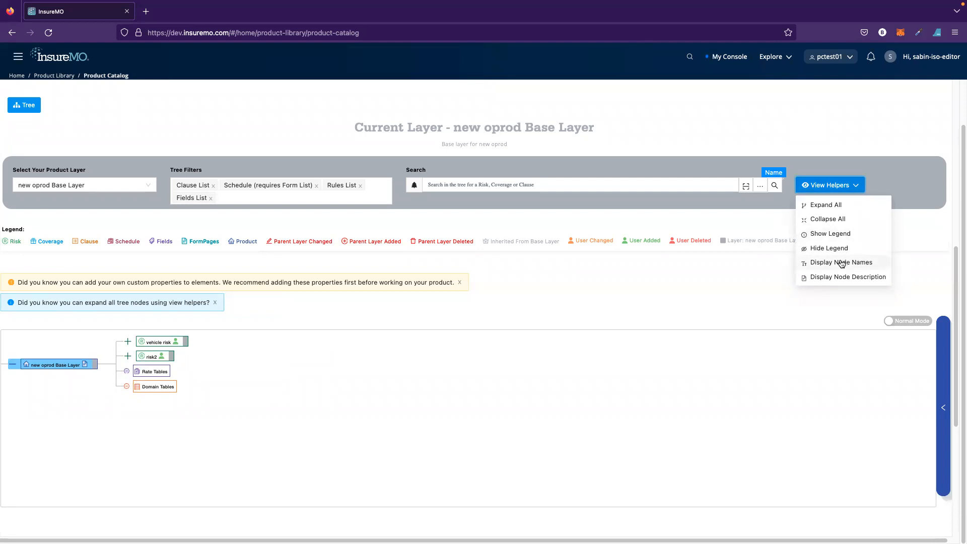
pyautogui.click(694, 303)
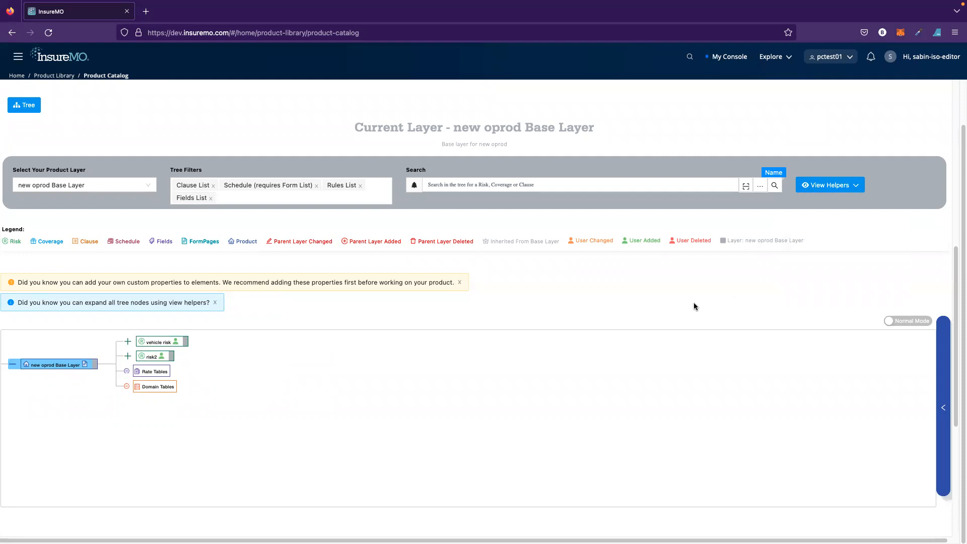
# - Search the product tree for the Third party Risk coverage and go to its node
pyautogui.click(474, 186)
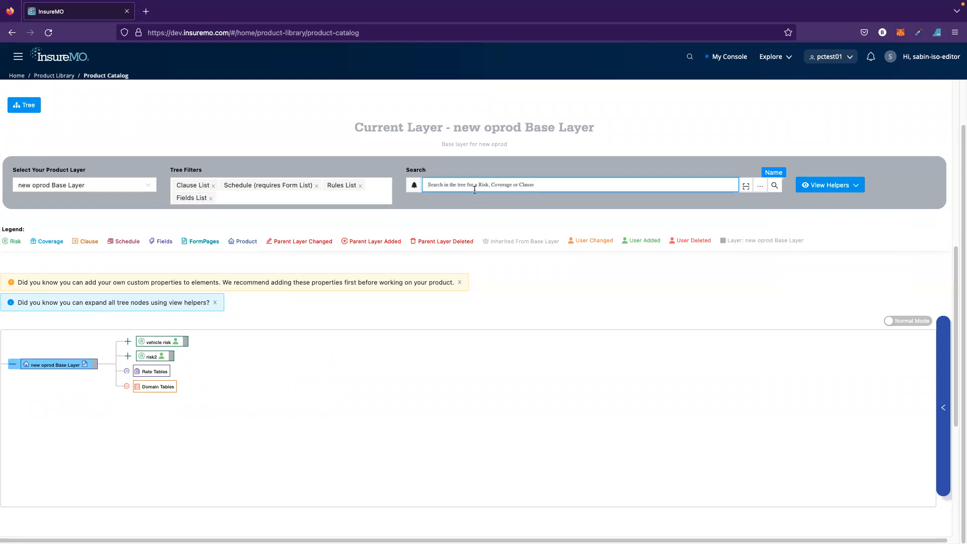
pyautogui.write('thji')
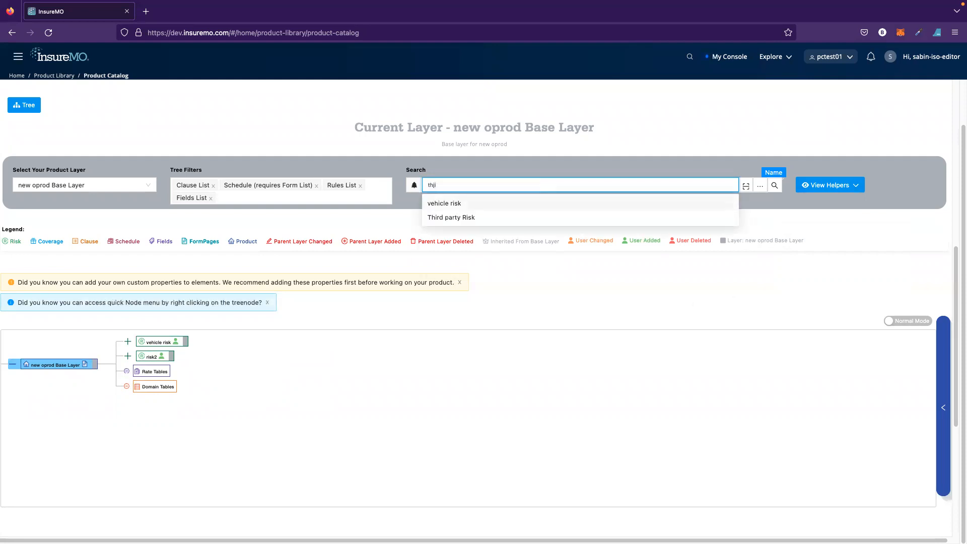
pyautogui.click(467, 219)
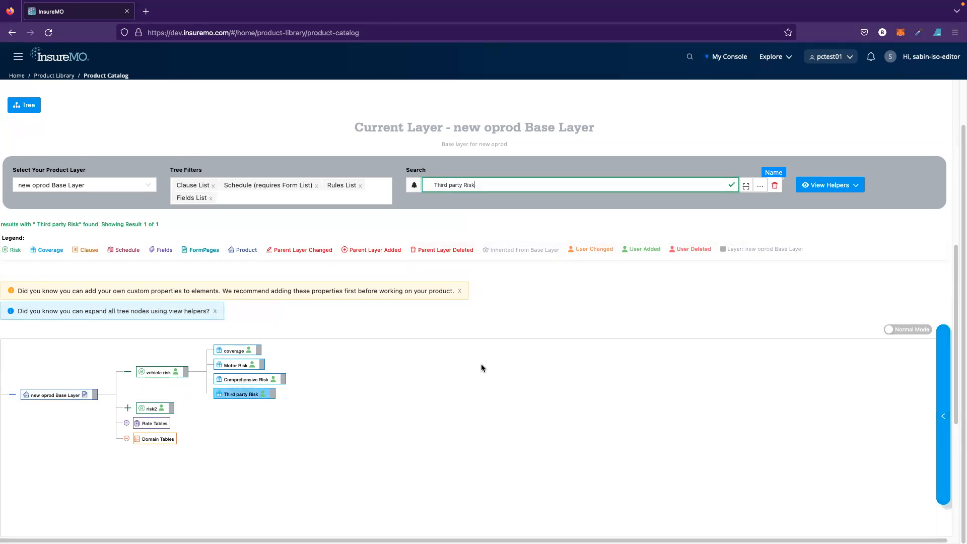
pyautogui.scroll(1, 610, 347)
pyautogui.scroll(4, 611, 348)
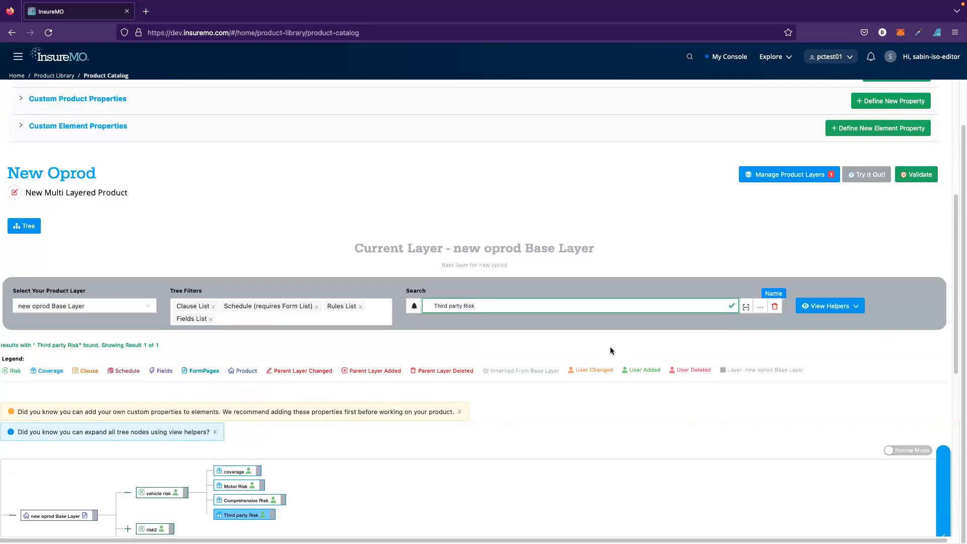
pyautogui.scroll(-8, 609, 396)
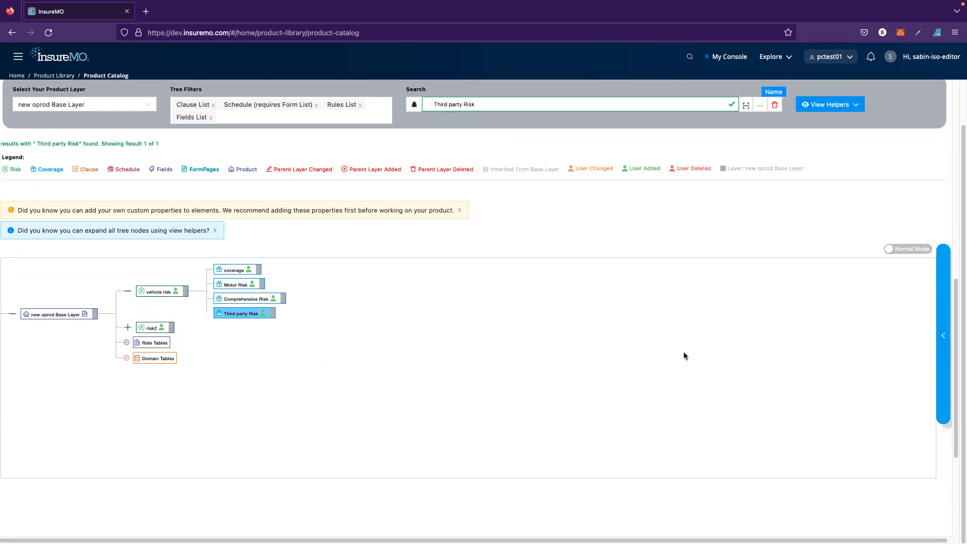
# - Open vehicle risk for editing, review its delete and discard customisation options, and leave the dialog without saving
pyautogui.click(938, 311)
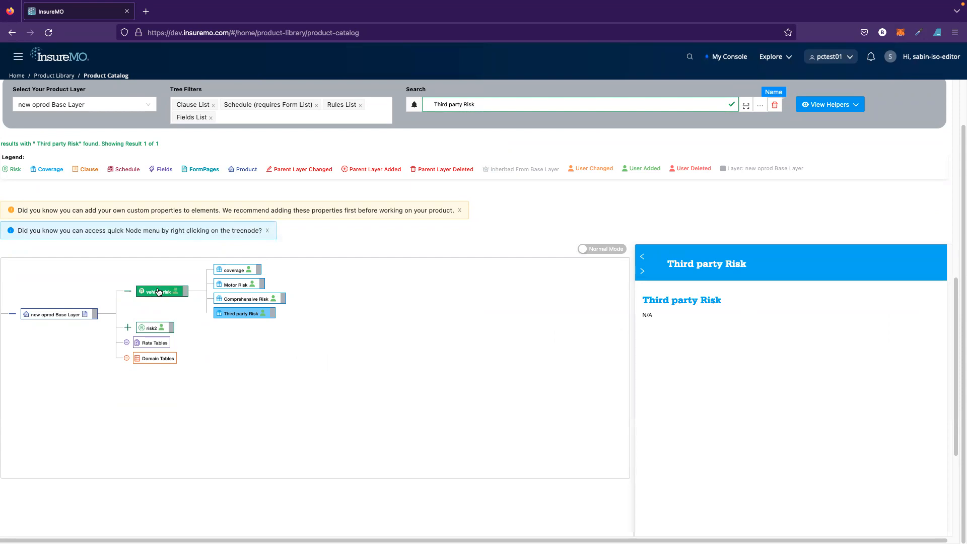
pyautogui.click(158, 292)
pyautogui.rightClick(158, 292)
pyautogui.click(179, 315)
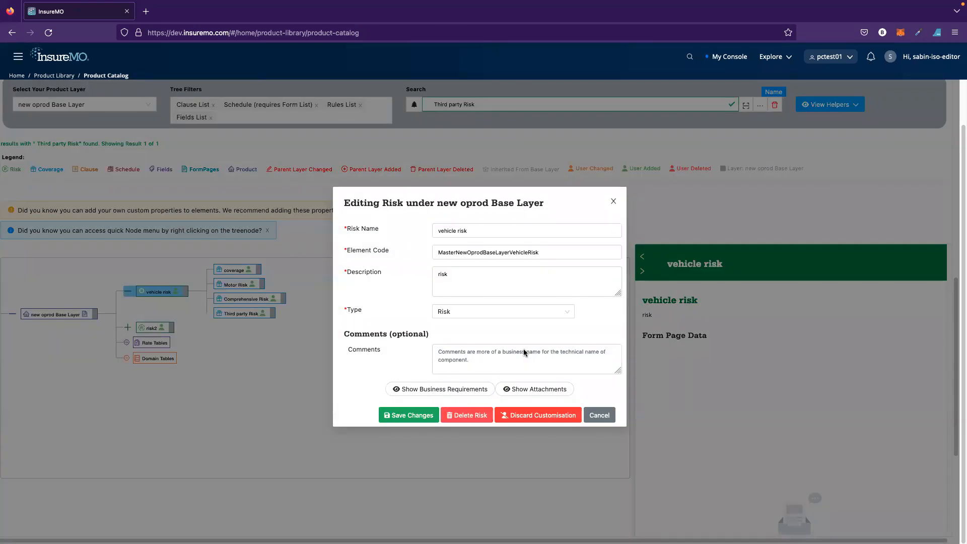
pyautogui.click(471, 280)
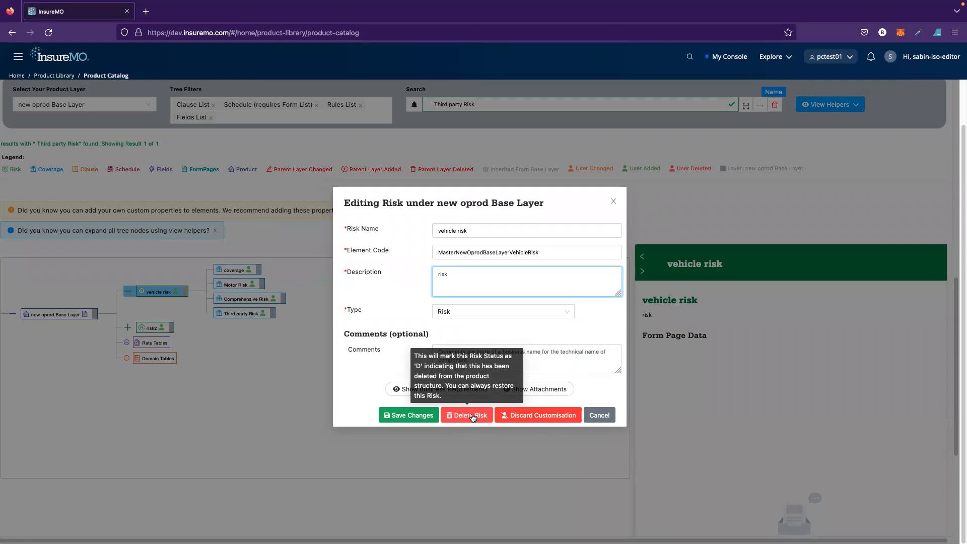
pyautogui.click(611, 419)
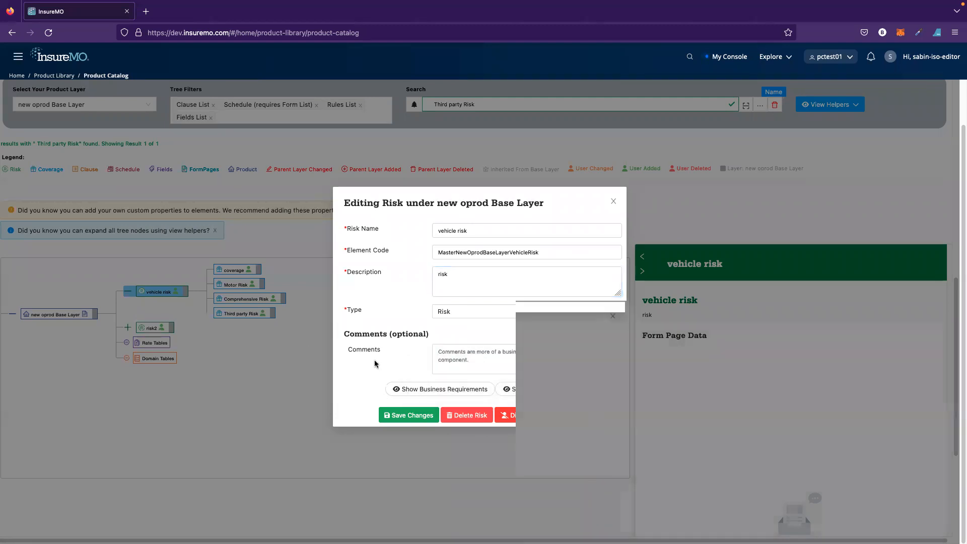
# - Discard the customisation of the Third party Risk coverage and expand vehicle risk to check its remaining coverages
pyautogui.click(241, 313)
pyautogui.click(274, 344)
pyautogui.click(538, 415)
pyautogui.click(704, 391)
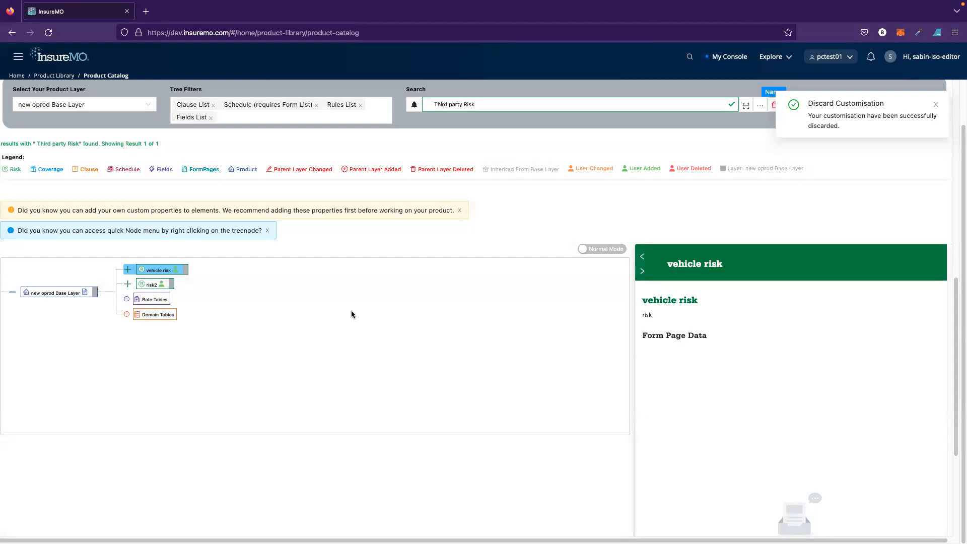
pyautogui.click(127, 271)
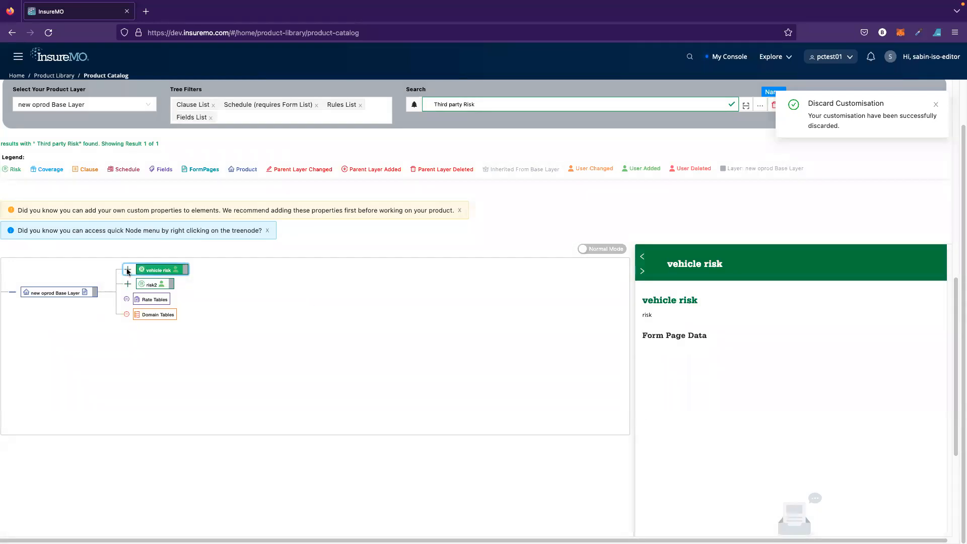
pyautogui.click(127, 270)
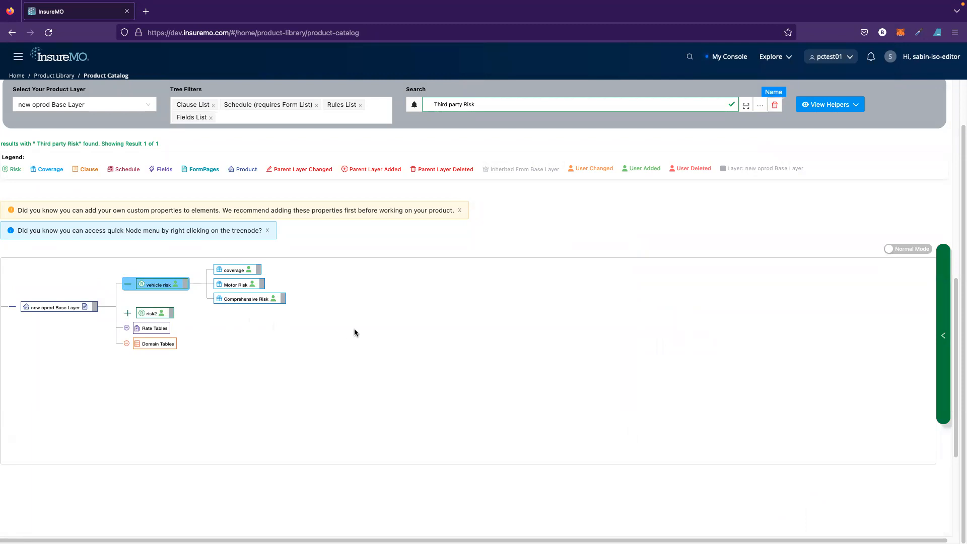
# - Open the Domain Tables node of the new oprod Base Layer to view its details
pyautogui.scroll(4, 372, 382)
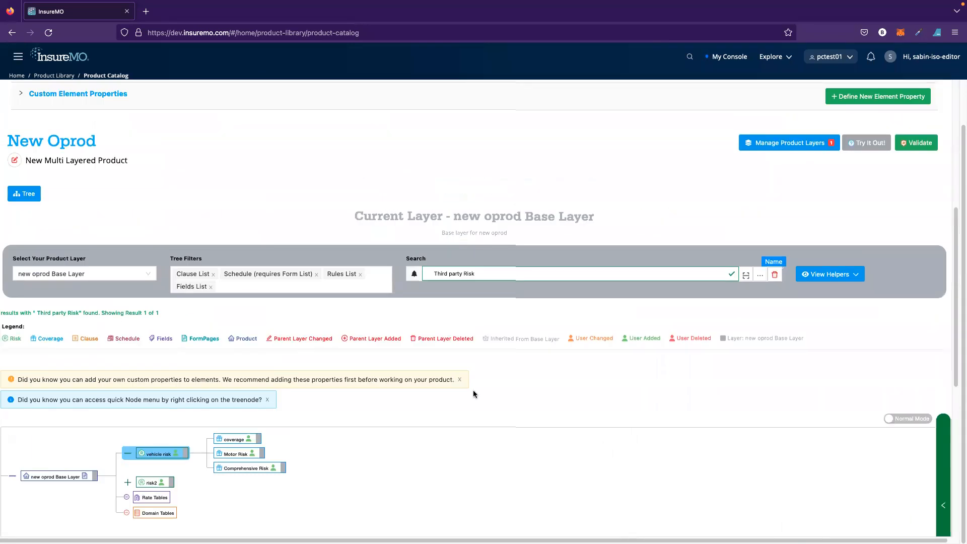
pyautogui.scroll(-2, 473, 390)
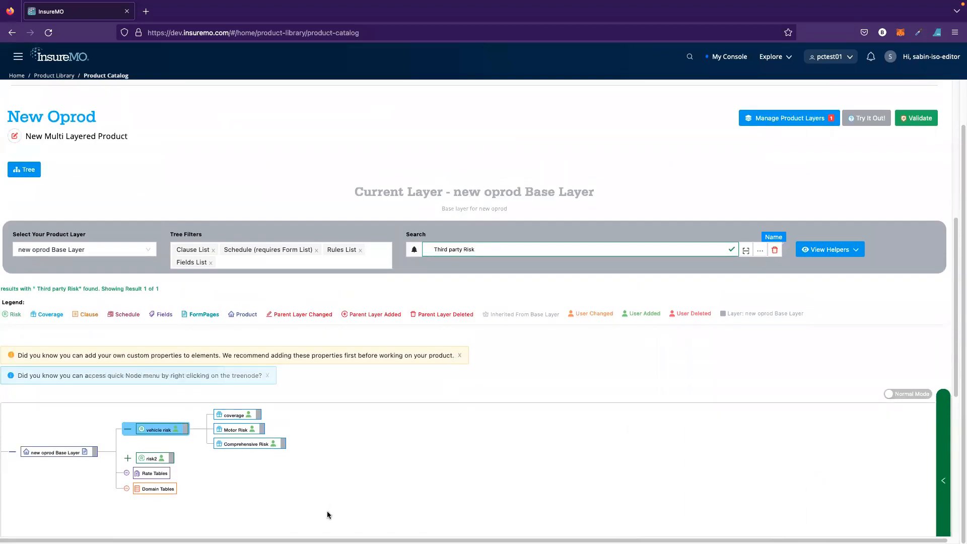
pyautogui.scroll(-3, 415, 442)
pyautogui.click(157, 425)
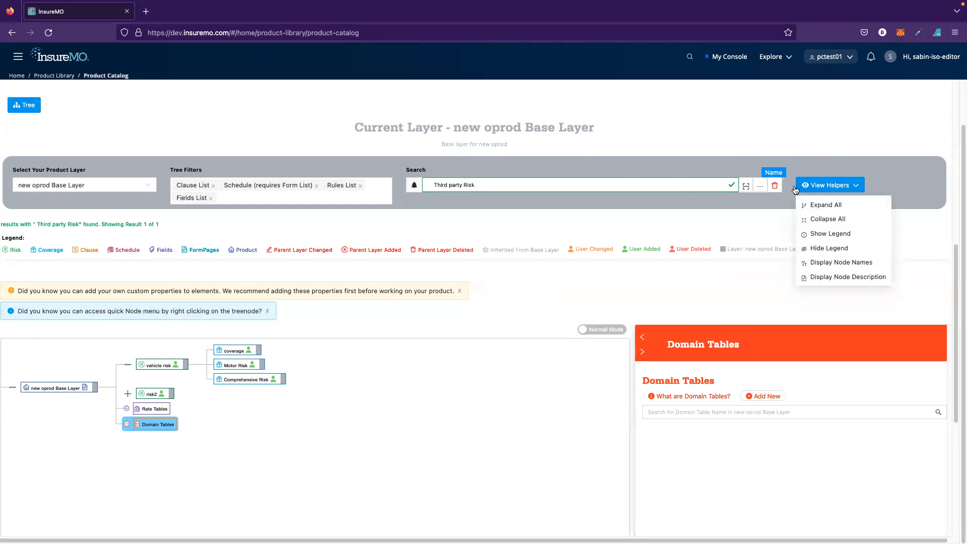
# - Clear the Third party Risk search and review the node display options and searchable element types
pyautogui.click(775, 186)
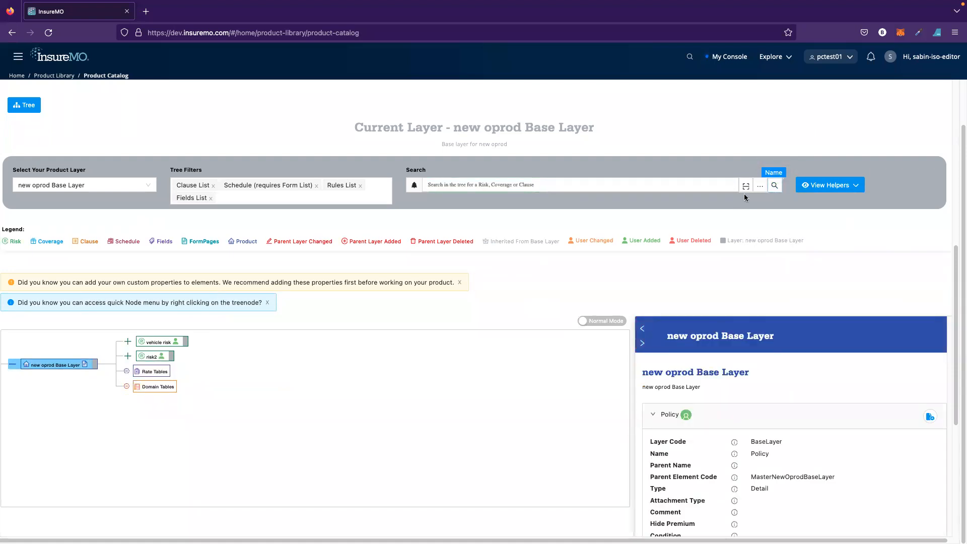
pyautogui.click(761, 186)
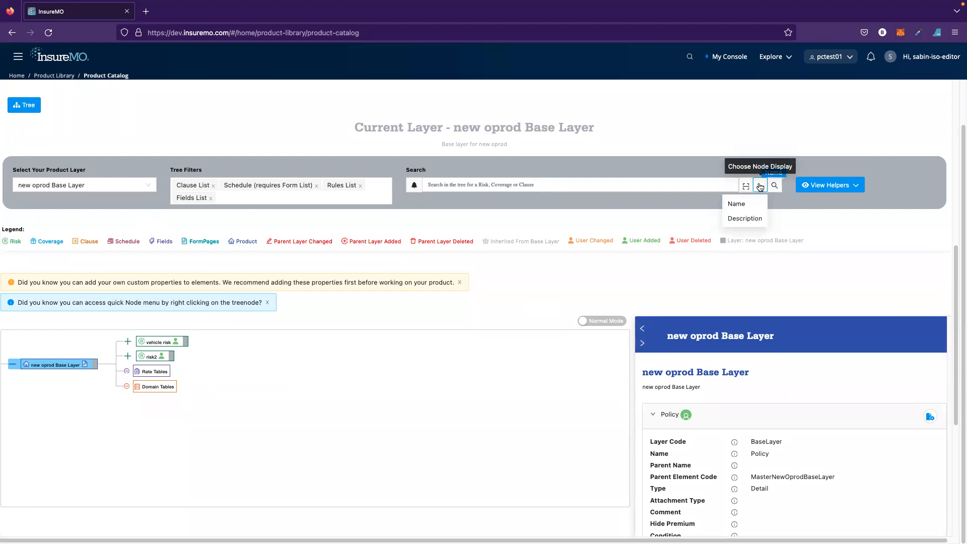
pyautogui.moveTo(747, 188)
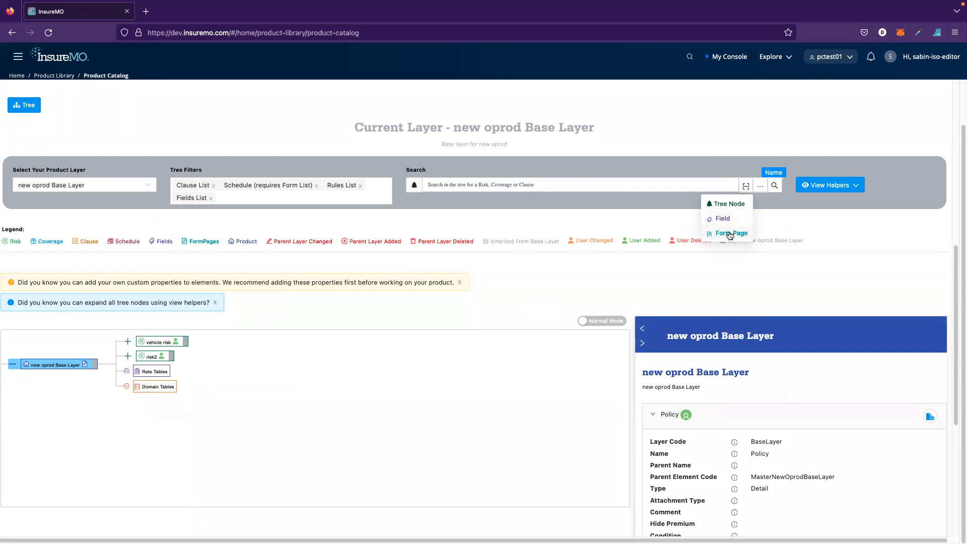
# - Review the Policy details of the new oprod Base Layer and switch to the PowerPoint slide on tree view features
pyautogui.scroll(-3, 294, 334)
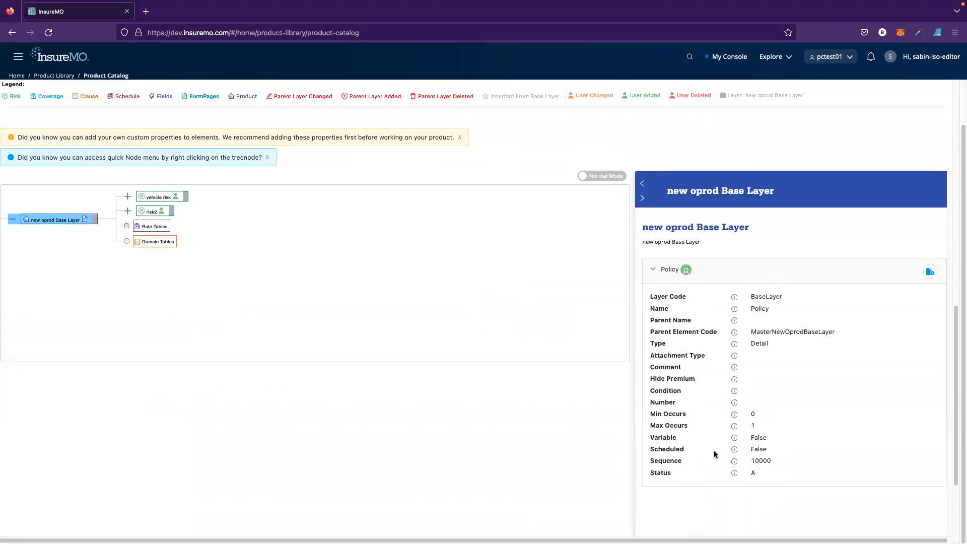
pyautogui.scroll(1, 400, 288)
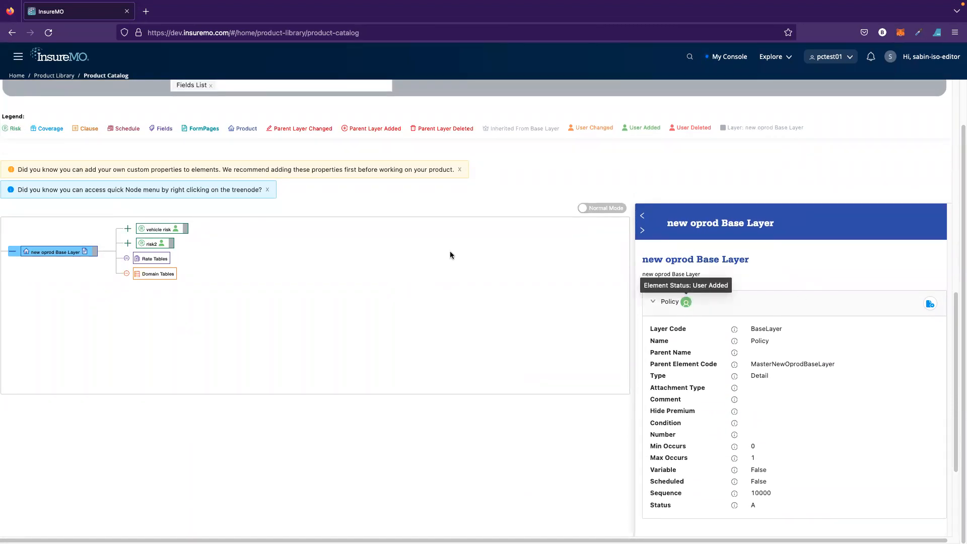
pyautogui.scroll(1, 455, 297)
pyautogui.scroll(4, 456, 298)
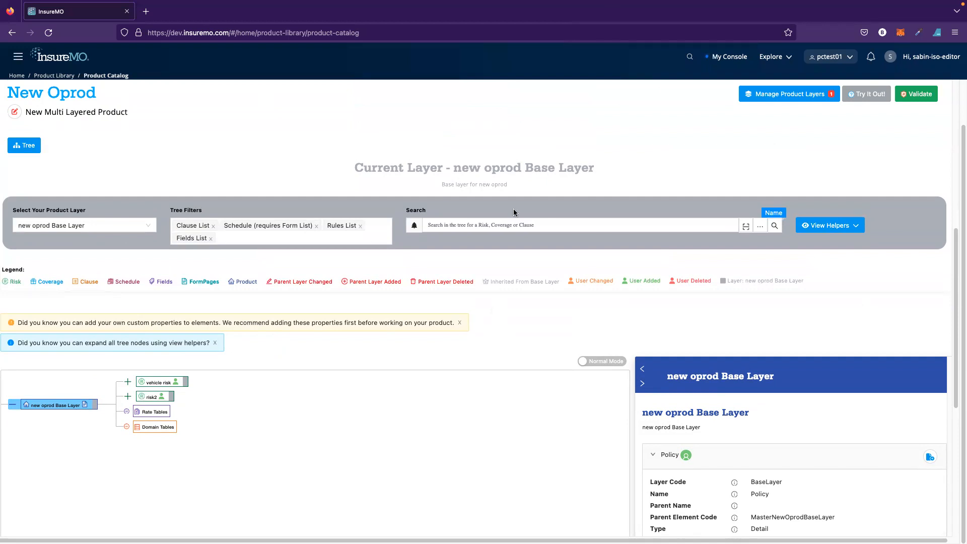
pyautogui.hotkey('ctrl', 'Left')
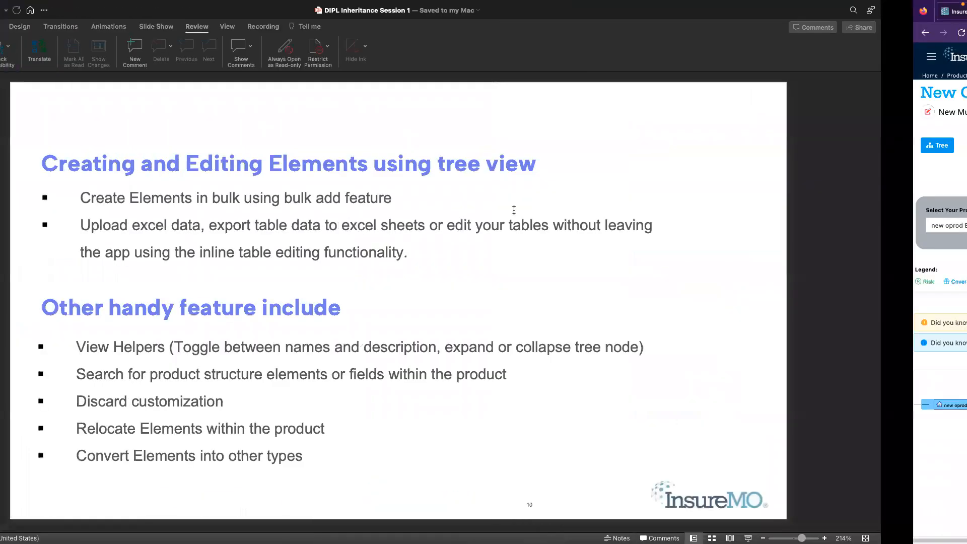